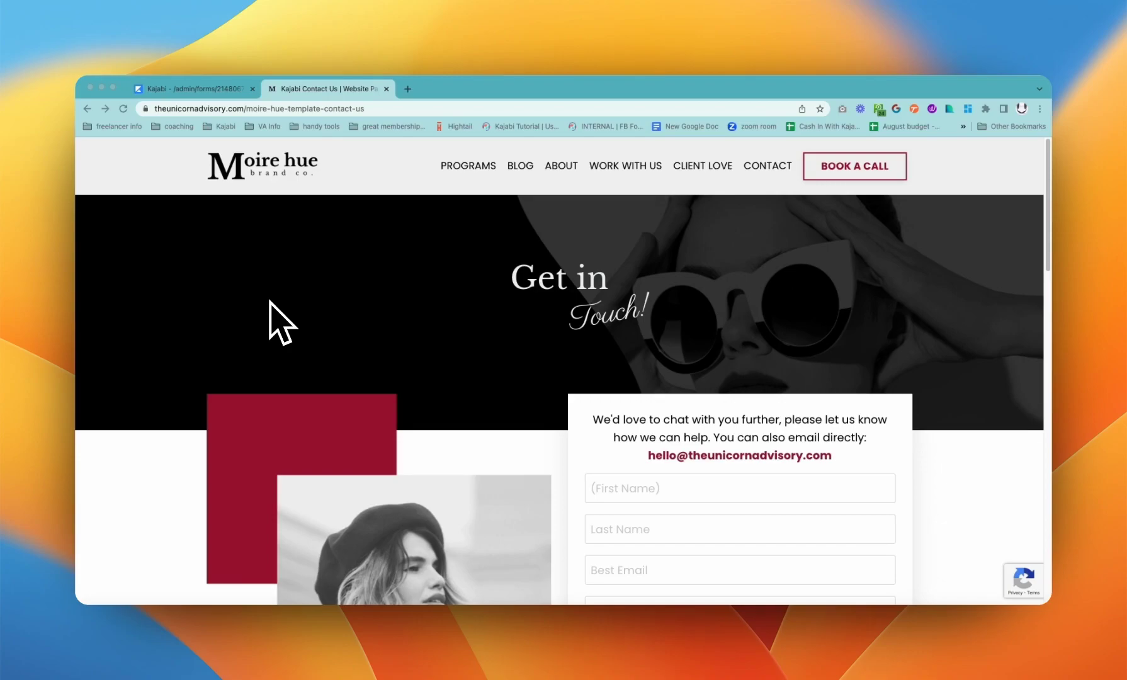
Review the published contact page's input fields and enquiry options.
scroll(869, 441, down, 3)
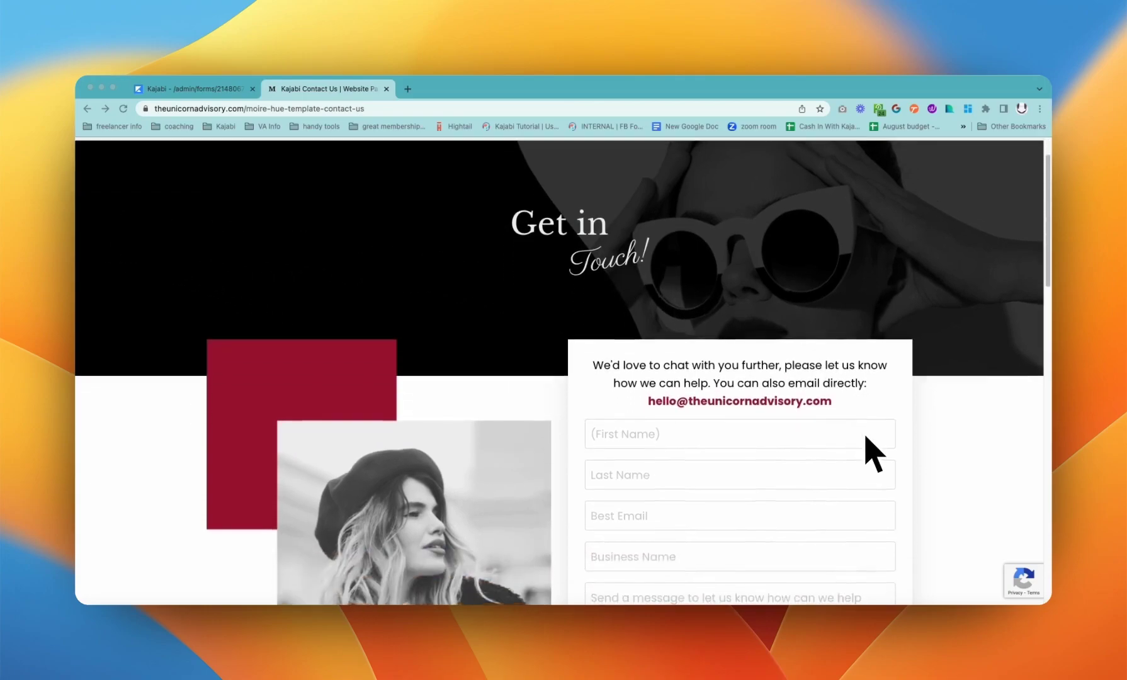
scroll(867, 436, down, 2)
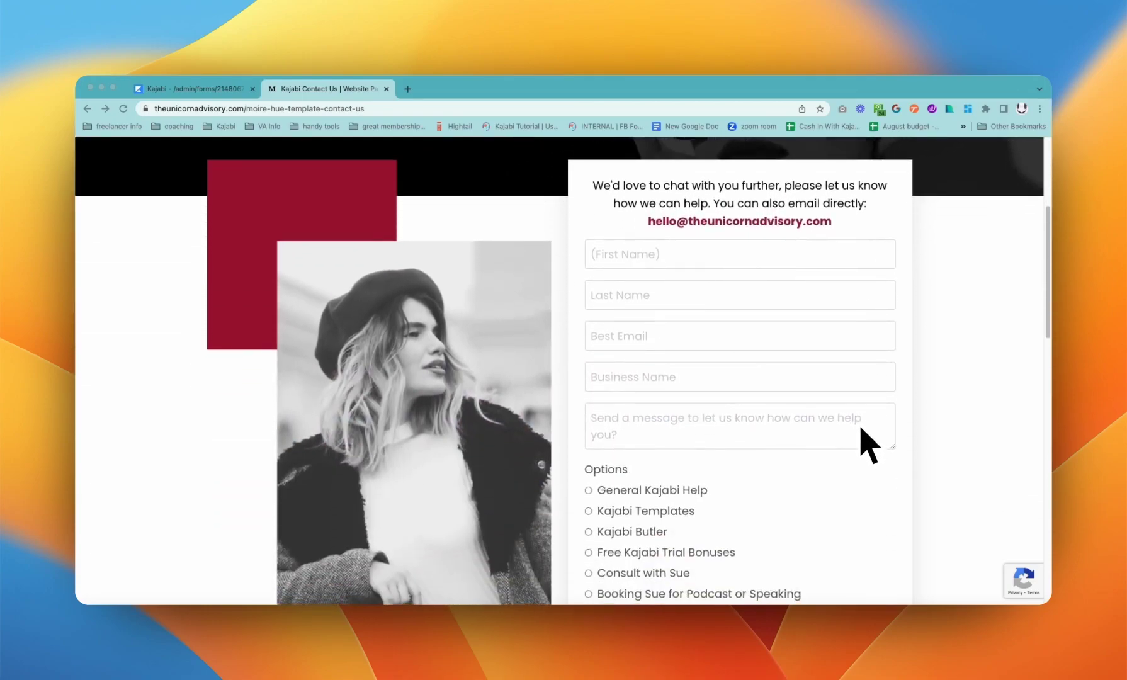
scroll(856, 432, down, 1)
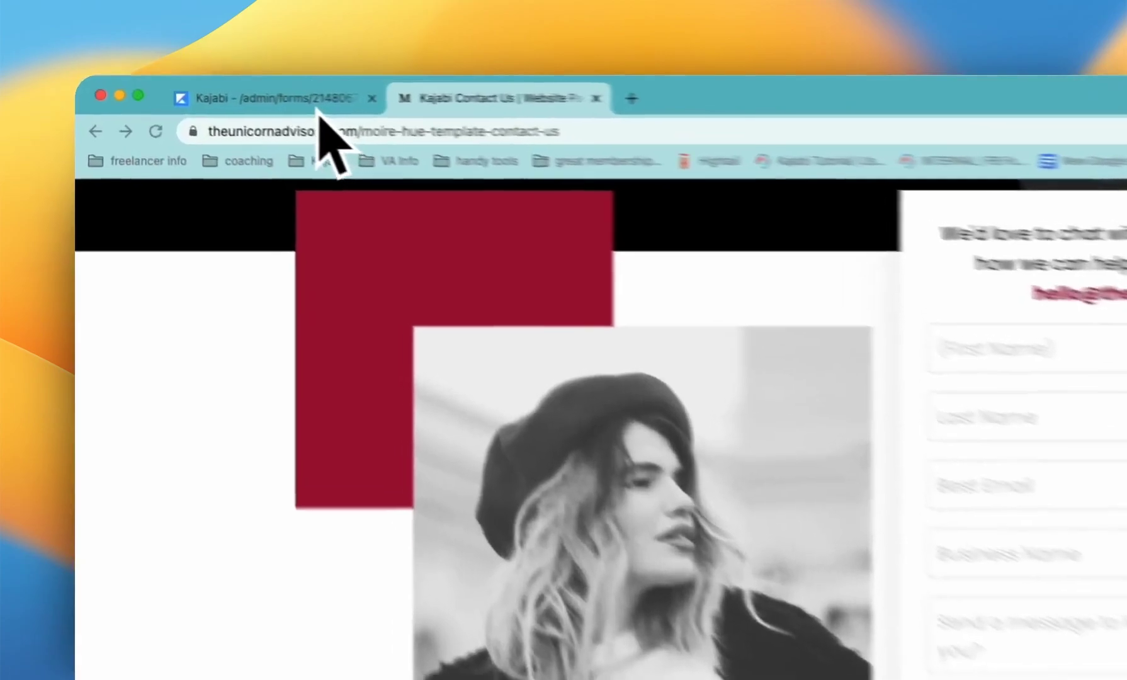
Switch to the Contact Form editor in Kajabi and enable sending a notification to the team after submission.
click(318, 112)
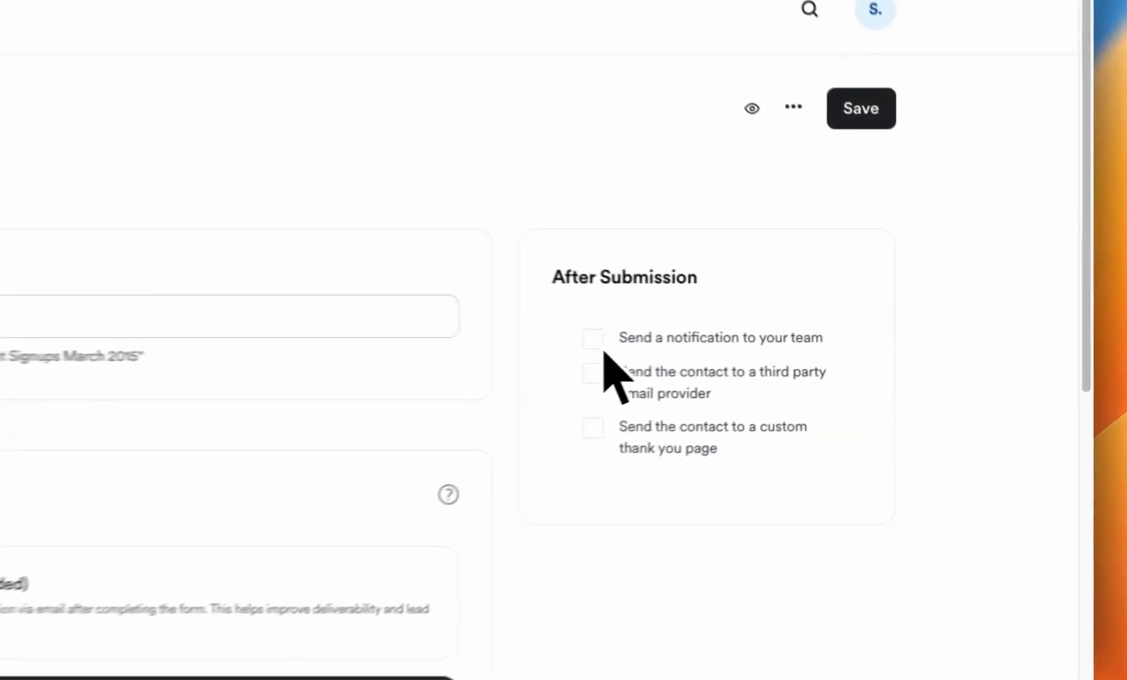
click(785, 344)
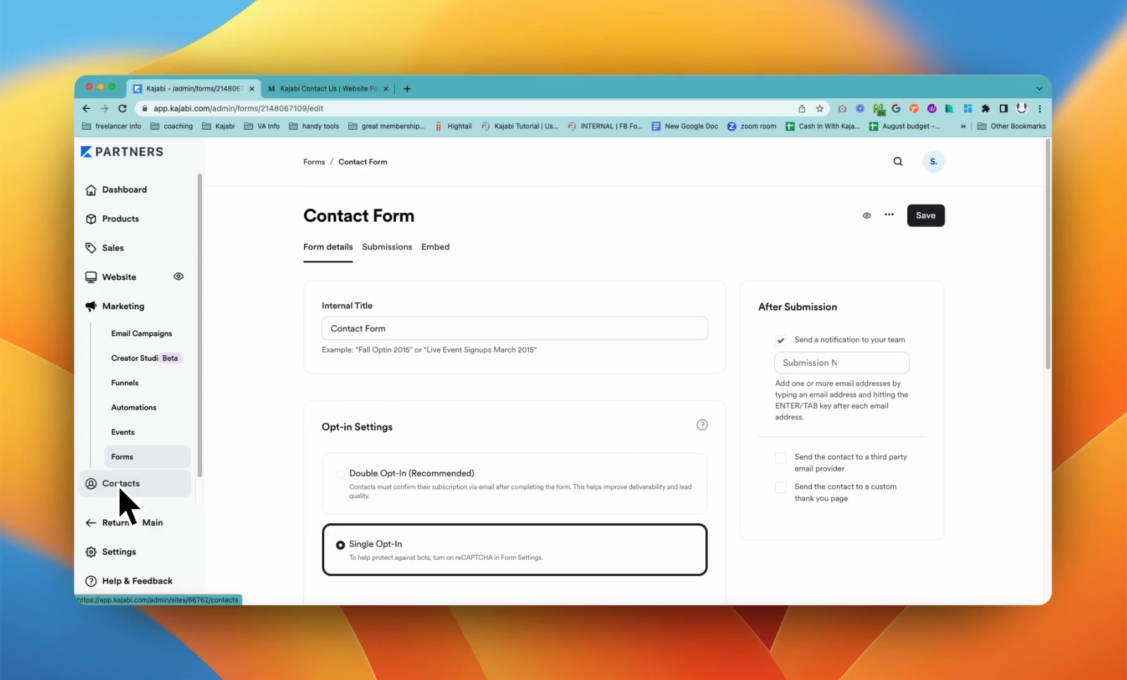
Open the Contact Form's automation that sends an email on form submission for editing.
click(339, 92)
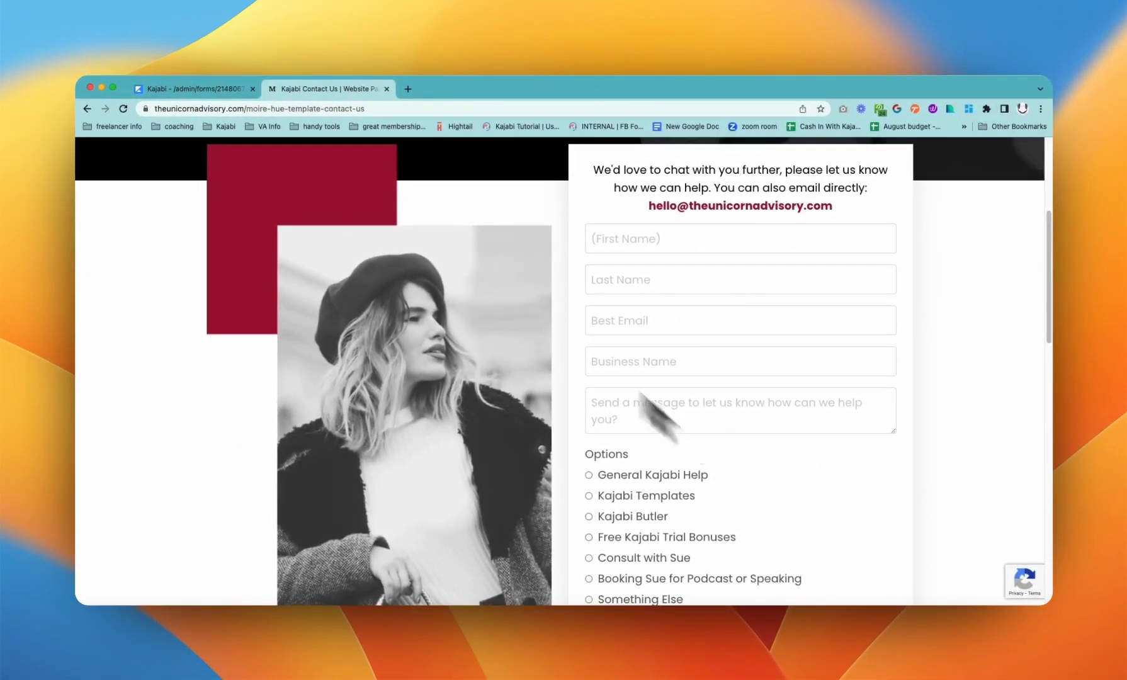
click(189, 88)
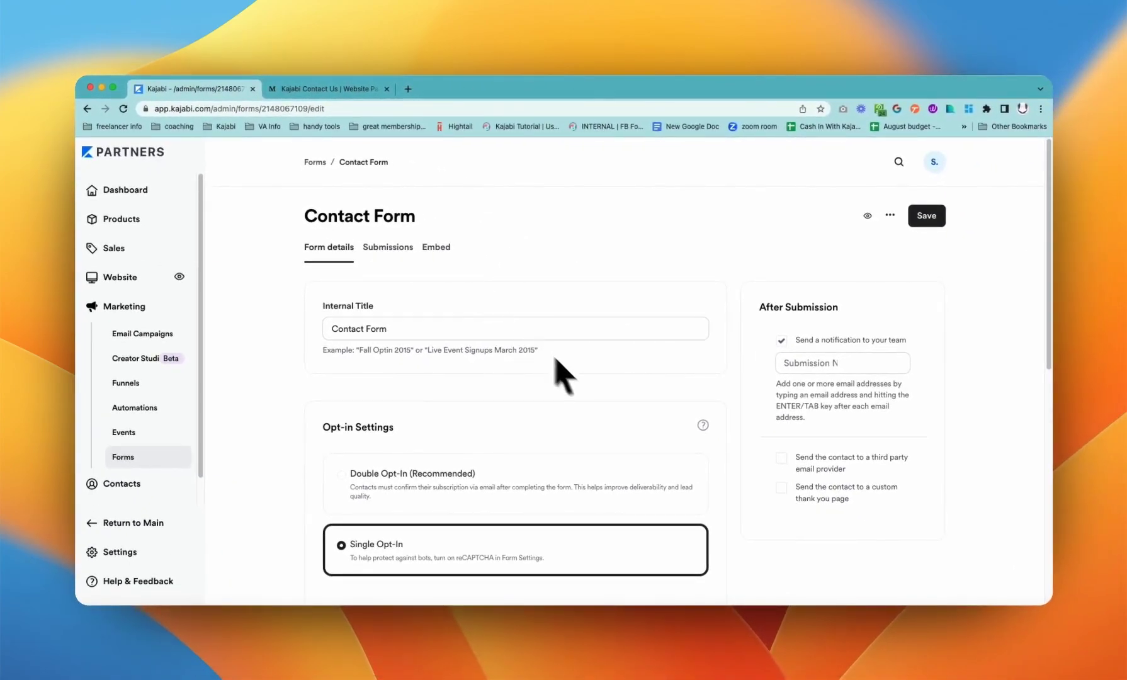
scroll(652, 435, down, 1)
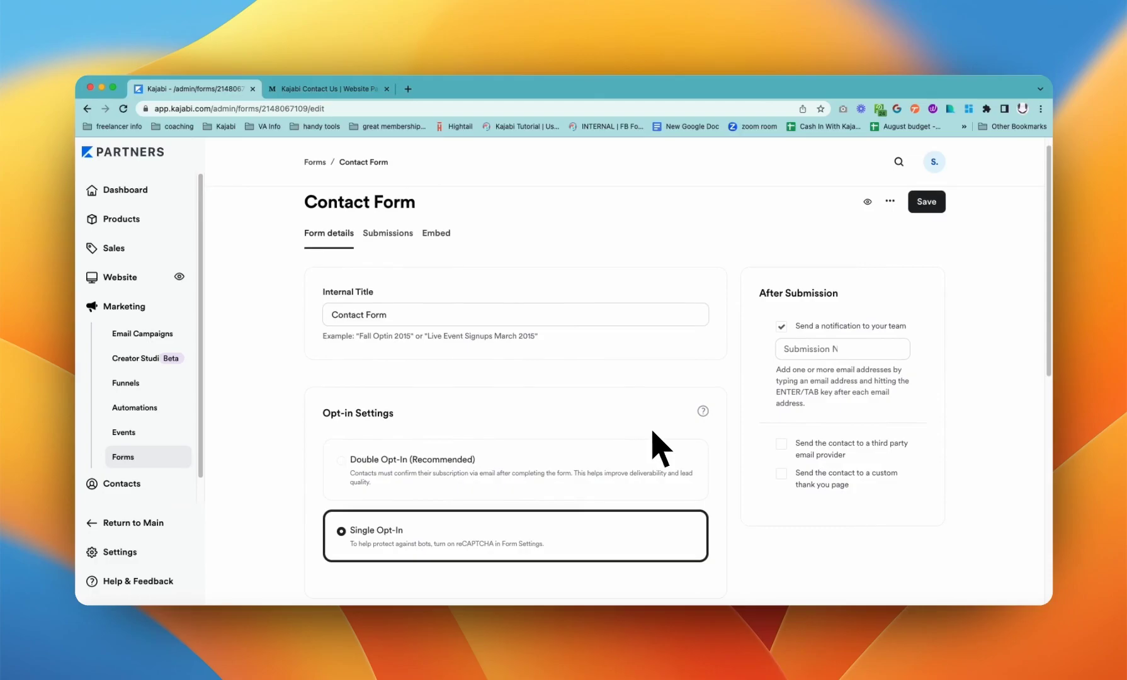
scroll(649, 444, down, 10)
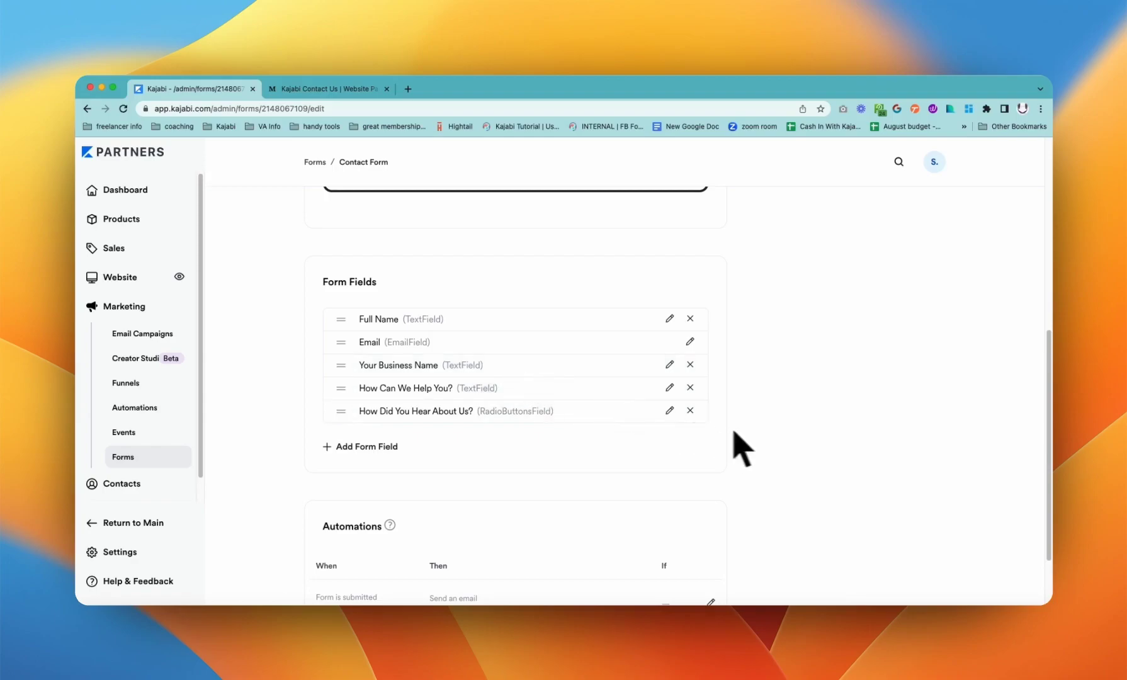
scroll(756, 453, down, 3)
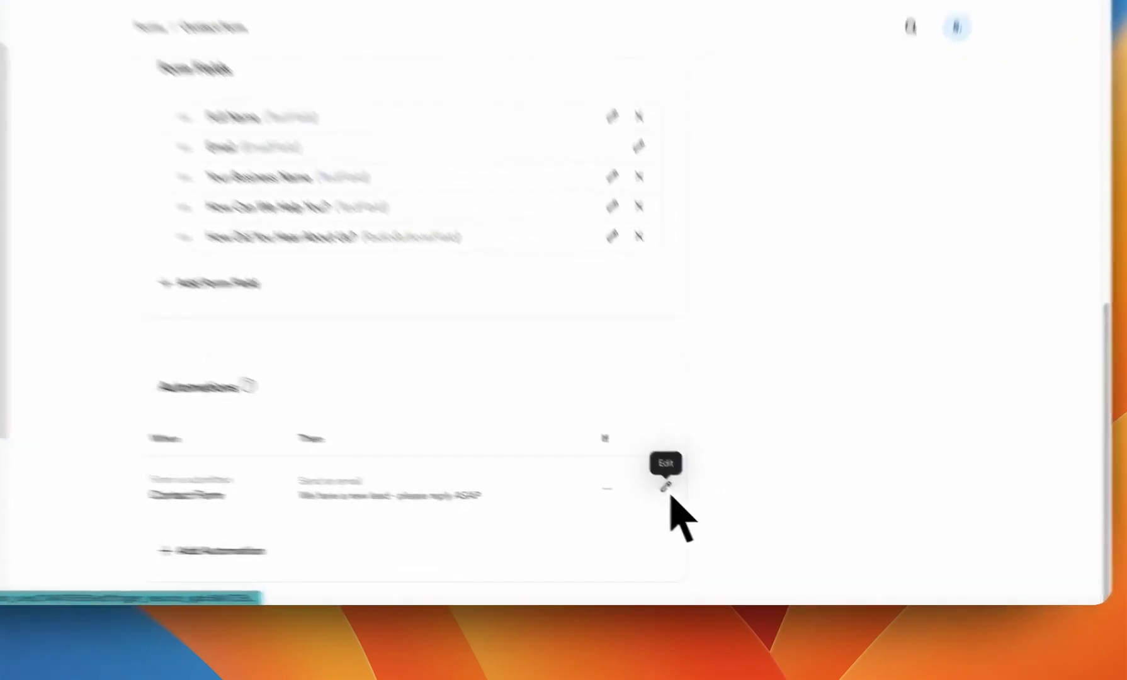
click(710, 514)
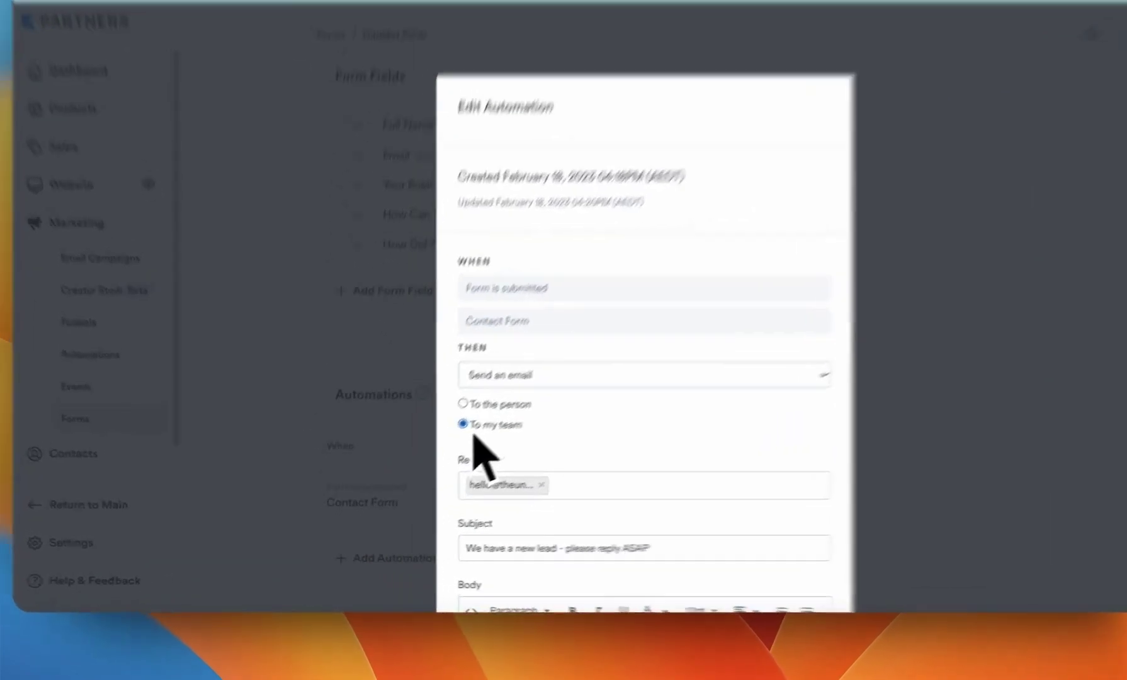
Examine the automation's team recipient, subject line and the personalized placeholders in the email body.
scroll(947, 362, down, 3)
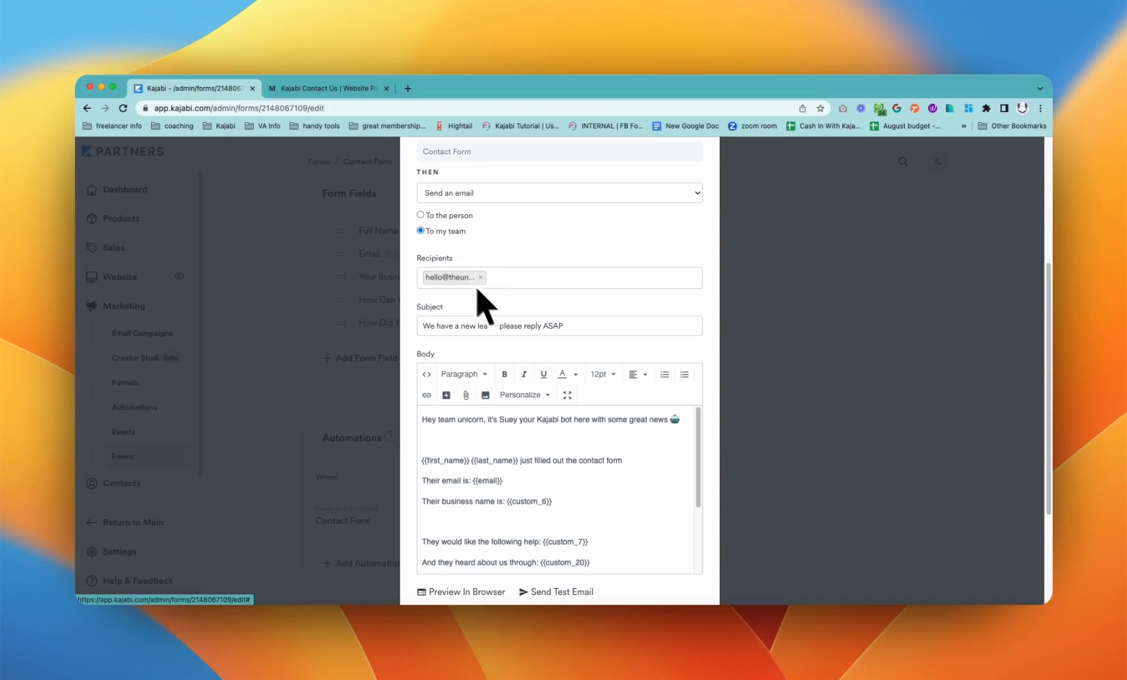
scroll(589, 346, down, 1)
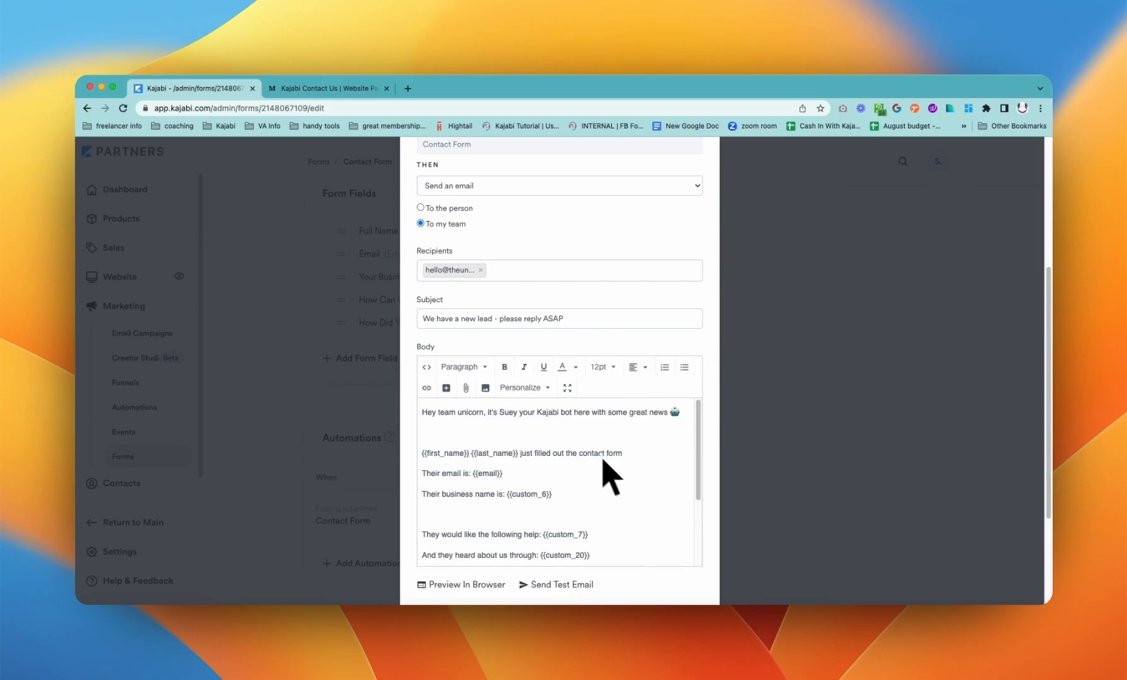
scroll(607, 474, down, 1)
scroll(620, 492, up, 1)
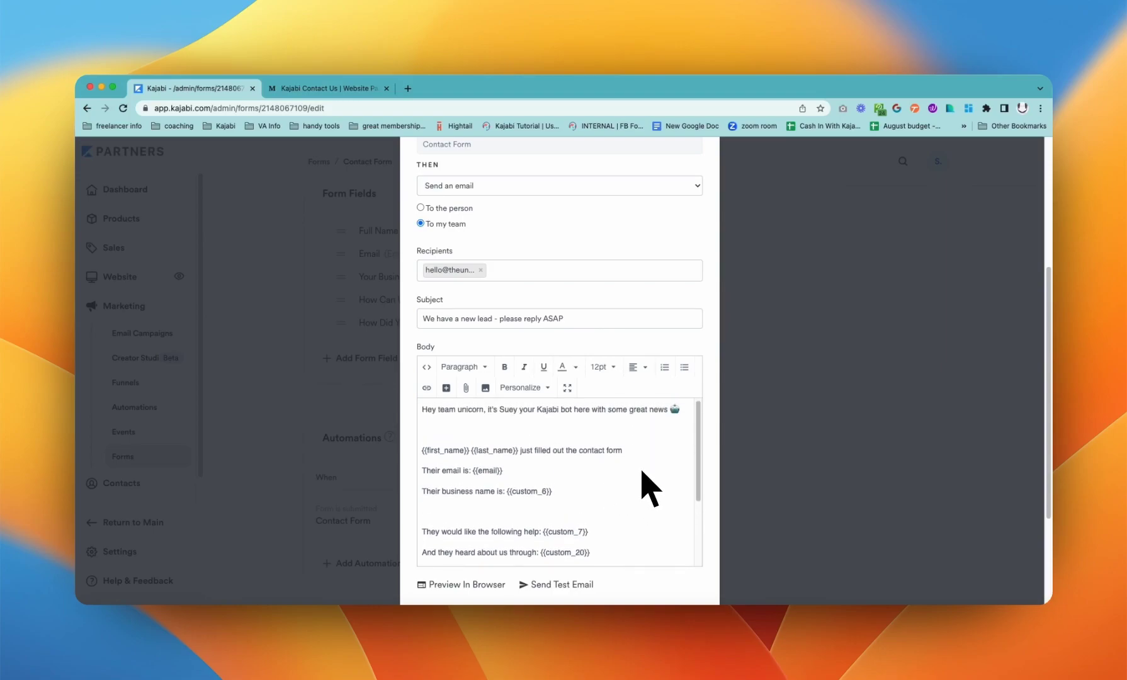
scroll(636, 486, down, 1)
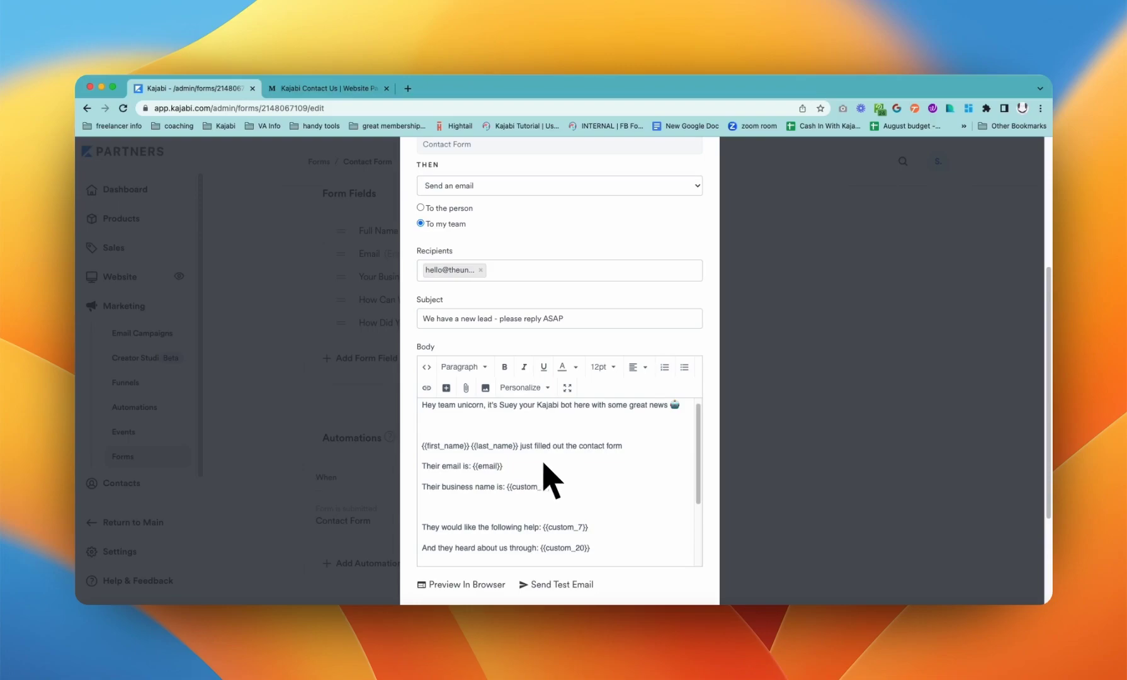
scroll(540, 463, down, 2)
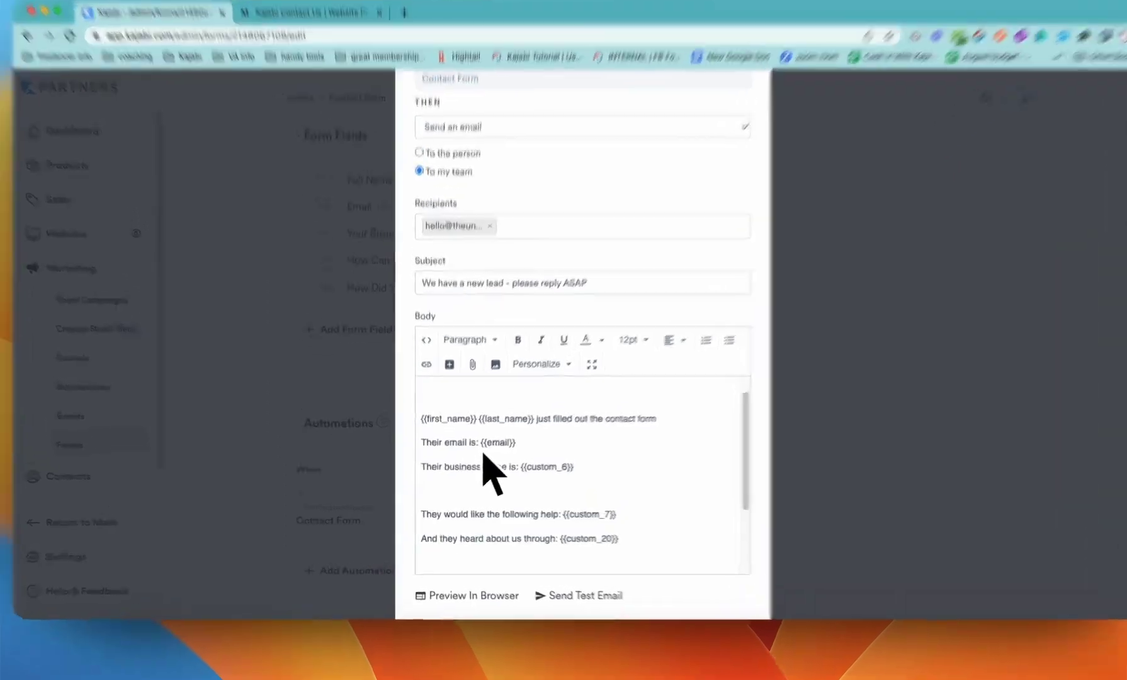
View the personalization variables available for the line stating the lead's email.
click(449, 458)
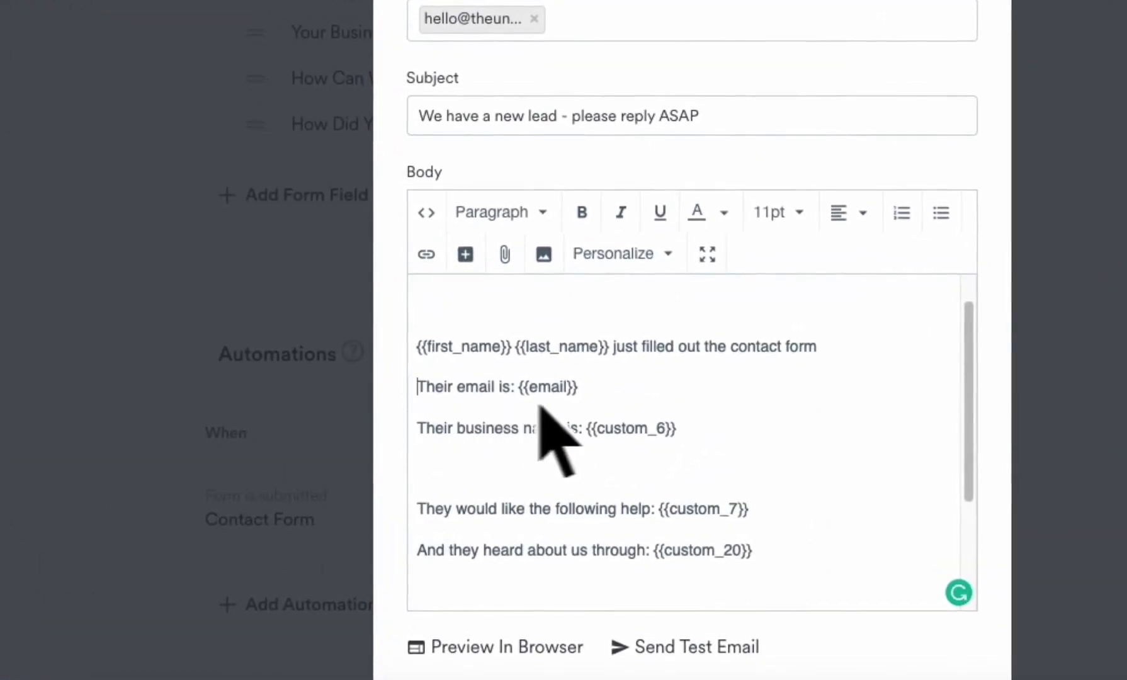
click(619, 270)
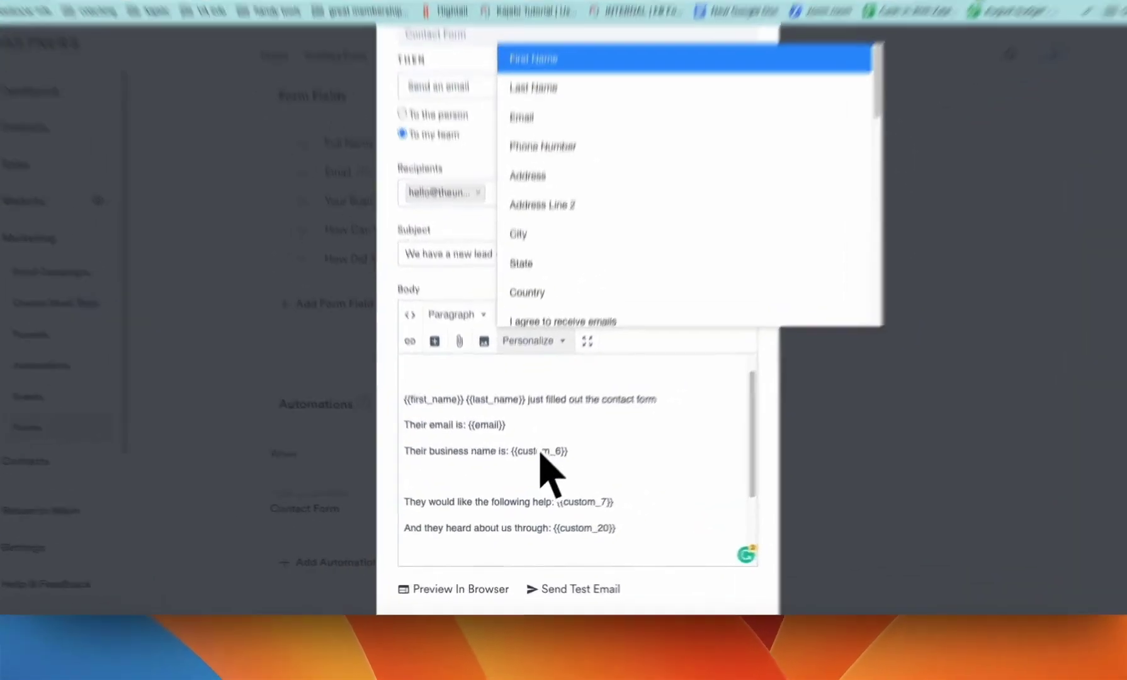
click(536, 458)
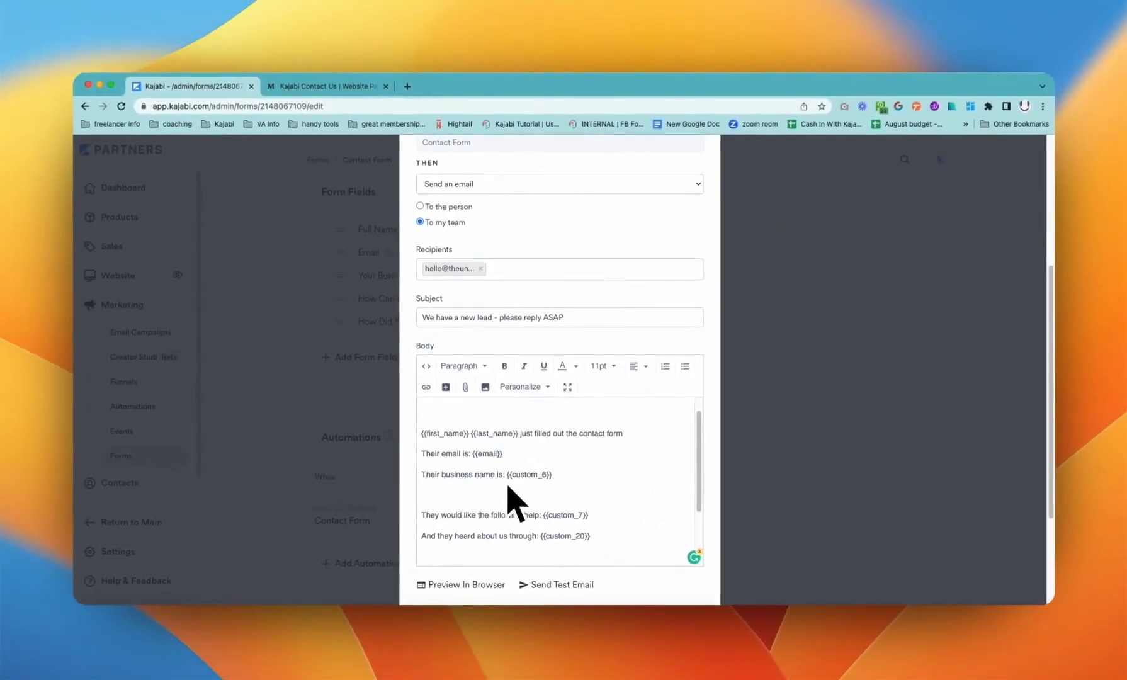
Insert the Your Business Name personalization variable after "Their business name is:" in the email body.
click(509, 476)
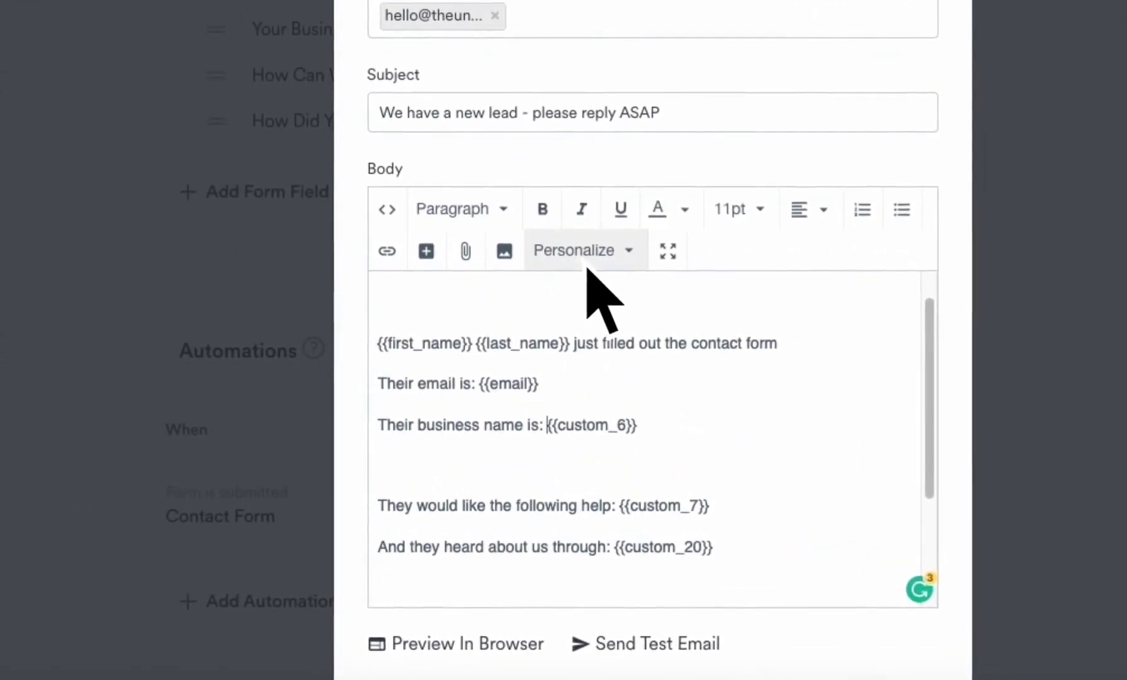
click(589, 264)
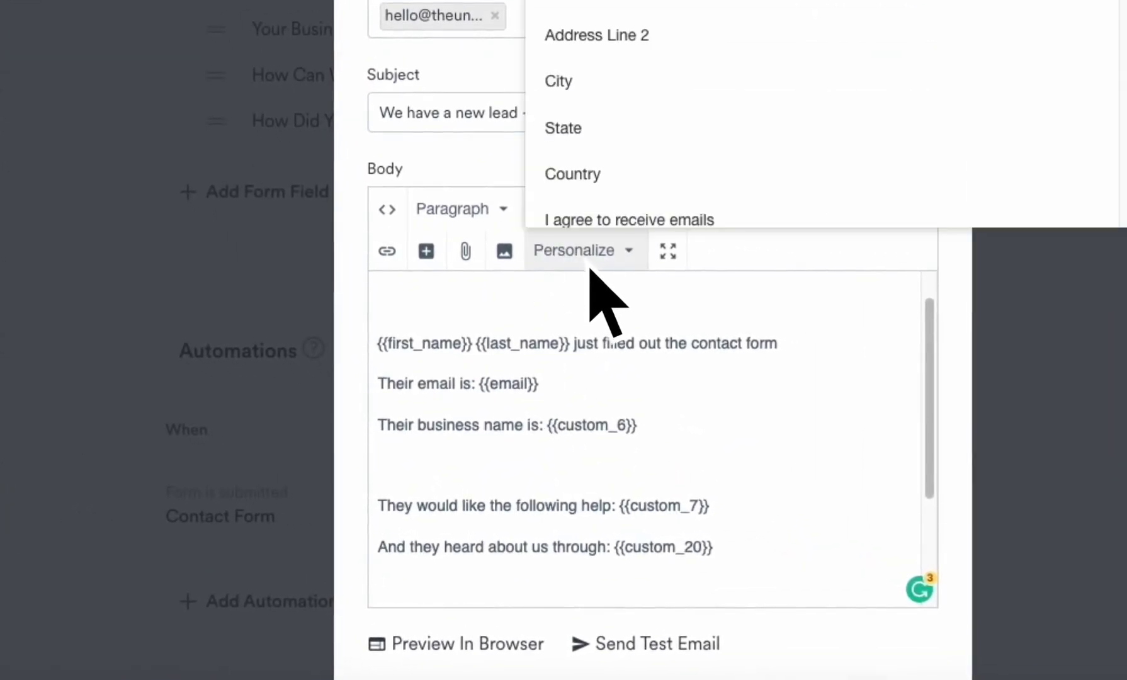
scroll(661, 217, down, 3)
scroll(608, 312, down, 2)
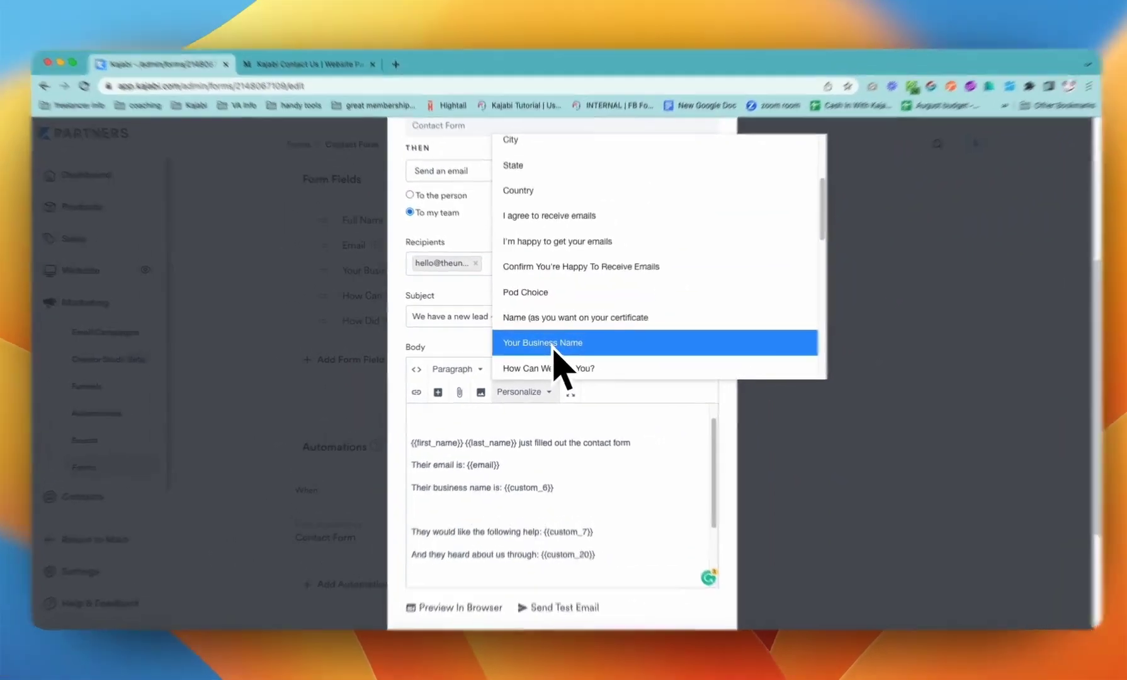
click(554, 351)
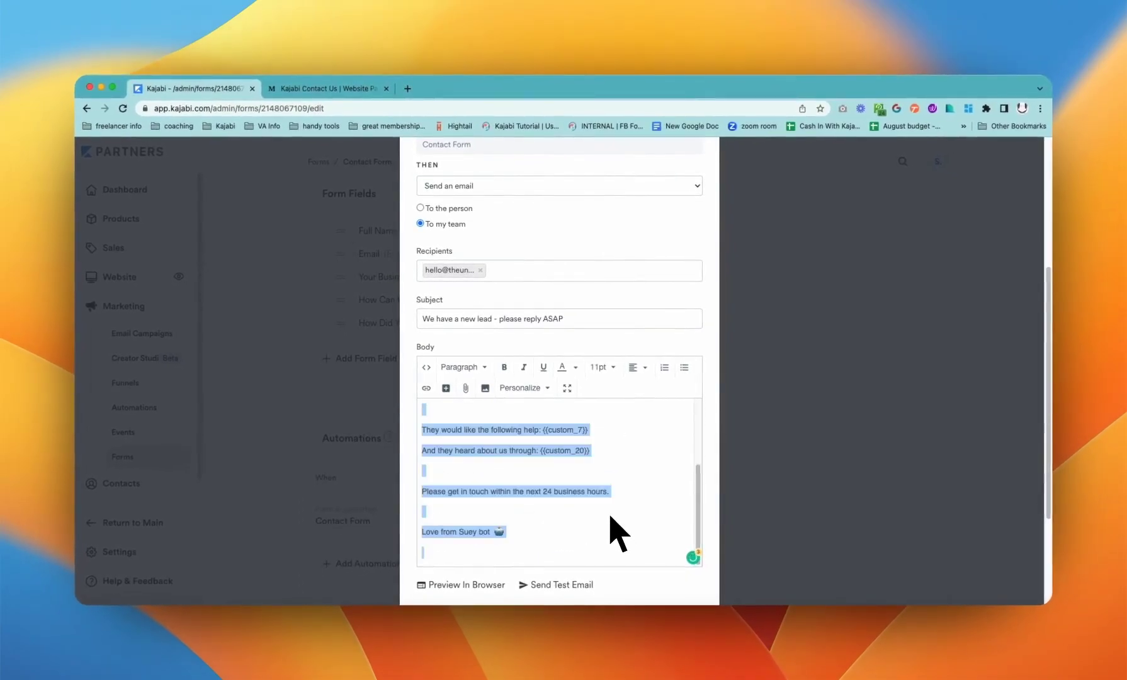
Delete the duplicate {{custom_6}} placeholder from the business name line.
click(621, 512)
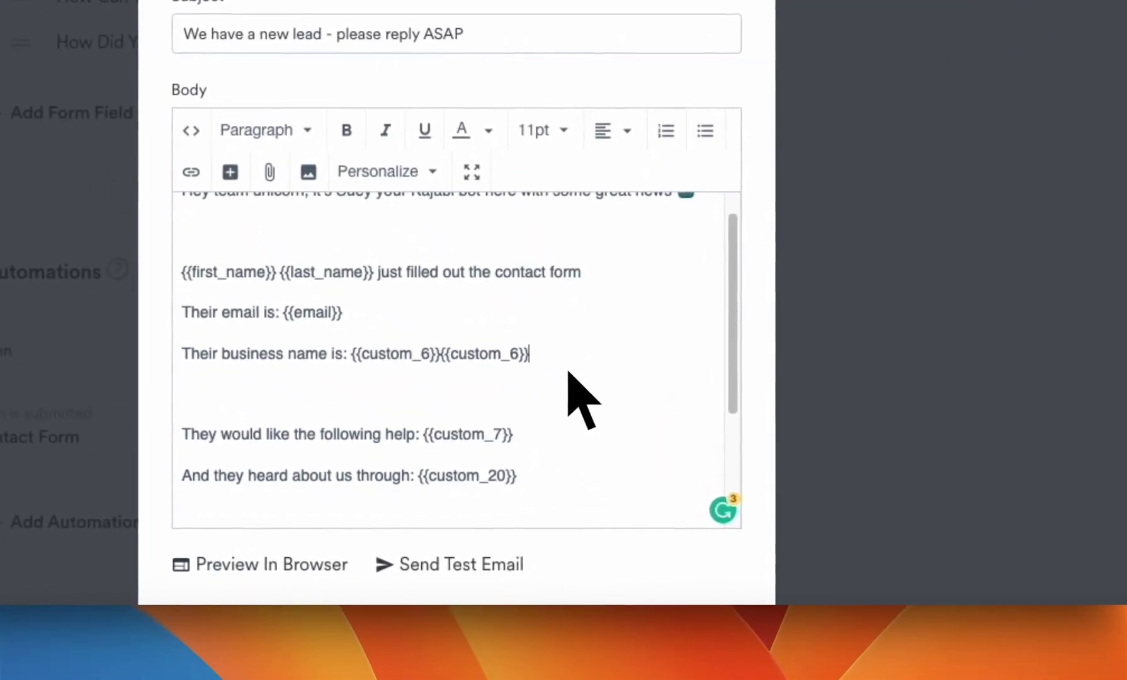
key(BackSpace)
key(BackSpace)
key(BackSpace)
key(BackSpace)
key(BackSpace)
key(BackSpace)
key(BackSpace)
key(BackSpace)
key(BackSpace)
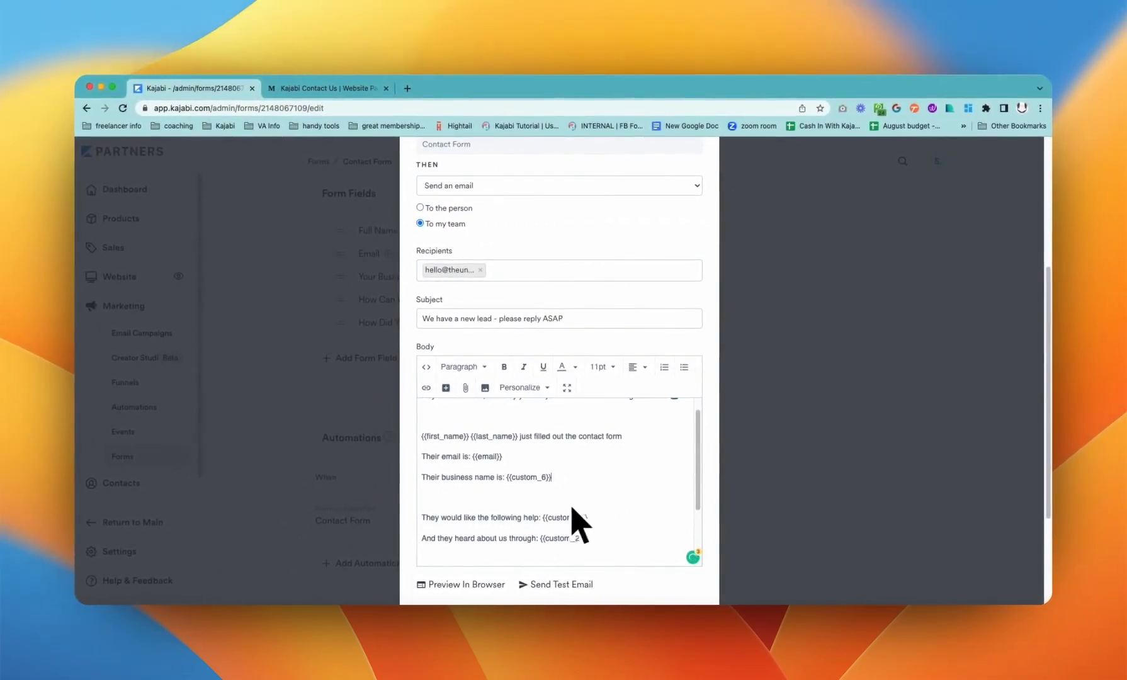
Locate the How Can We Help You? variable in the personalization options for the requested help line.
scroll(570, 507, down, 1)
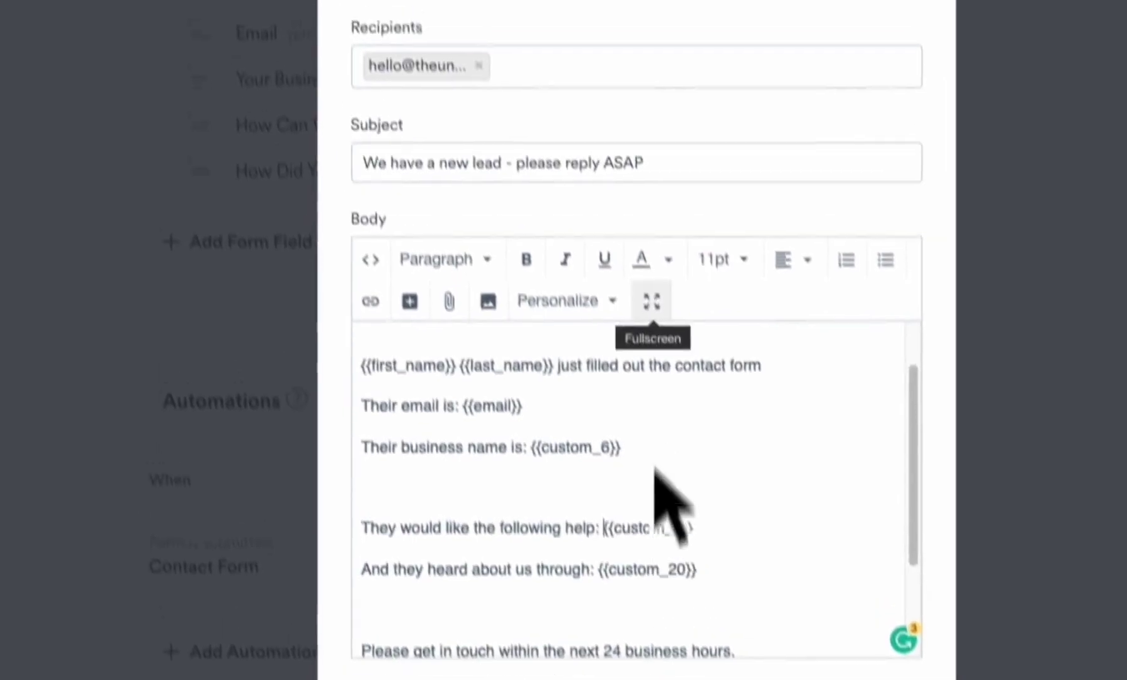
click(561, 302)
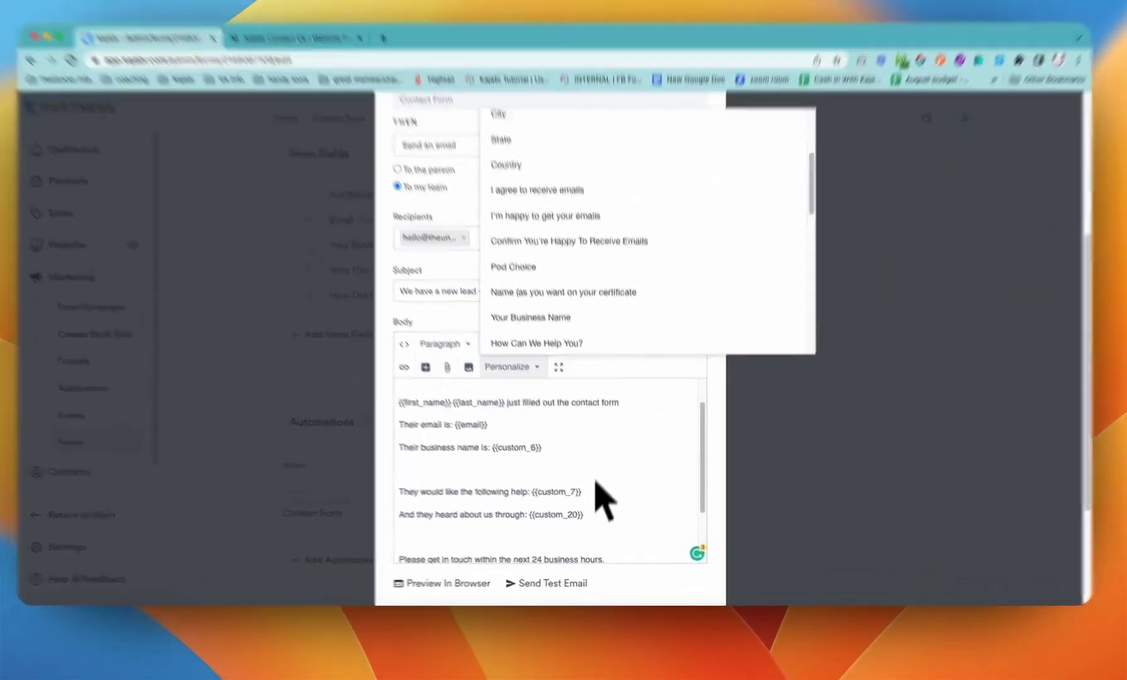
click(737, 598)
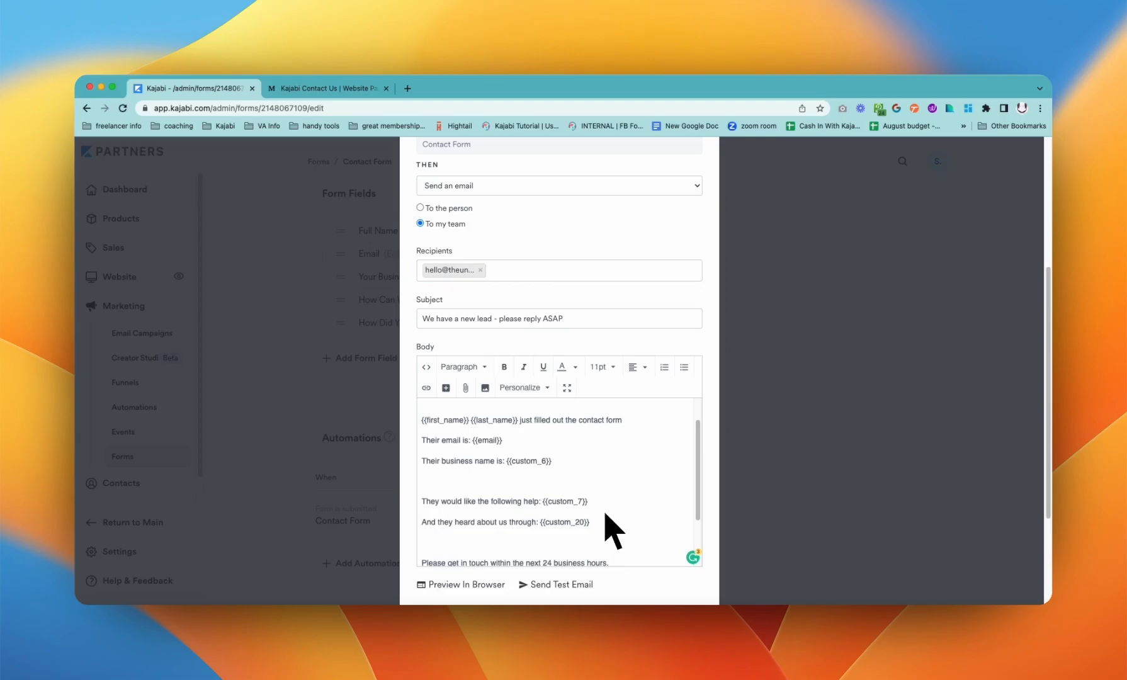
Locate the How Did You Hear About Us? variable in the personalization options for the "heard about us" line.
scroll(614, 529, down, 3)
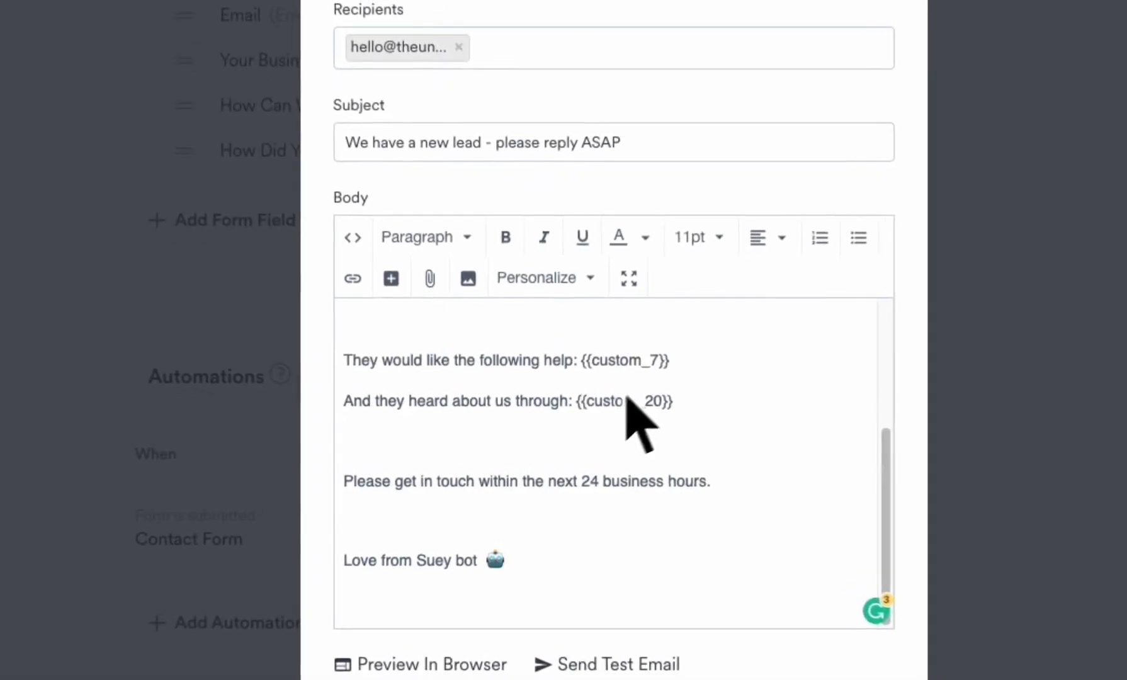
click(552, 277)
scroll(698, 239, down, 5)
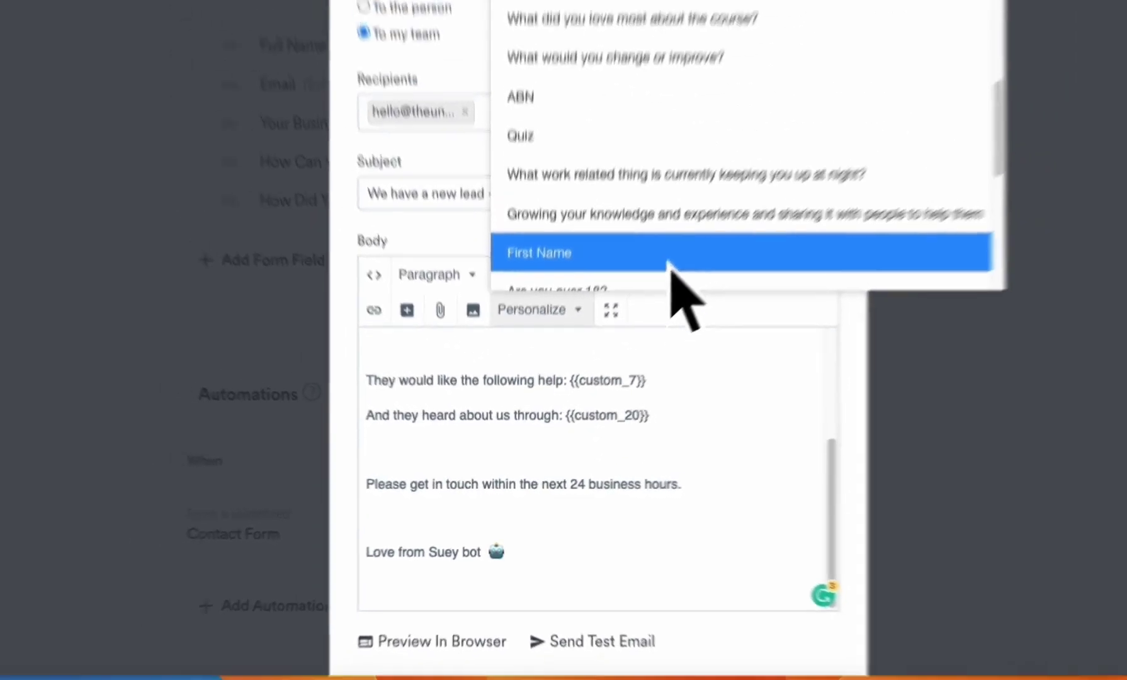
scroll(603, 377, down, 4)
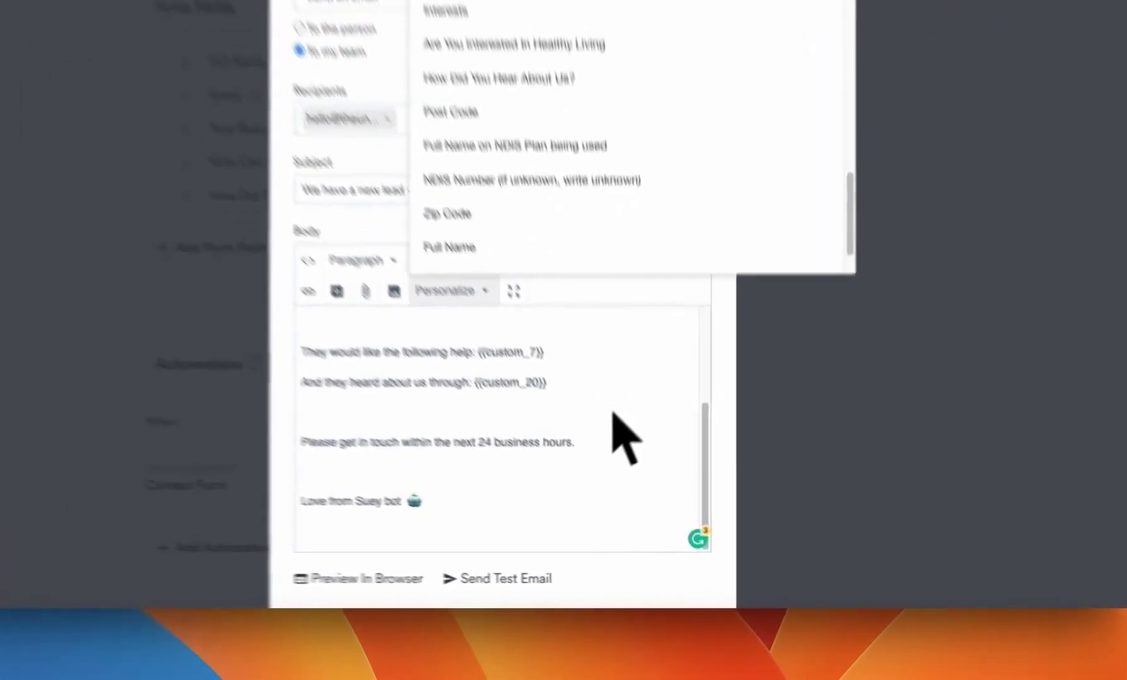
click(483, 408)
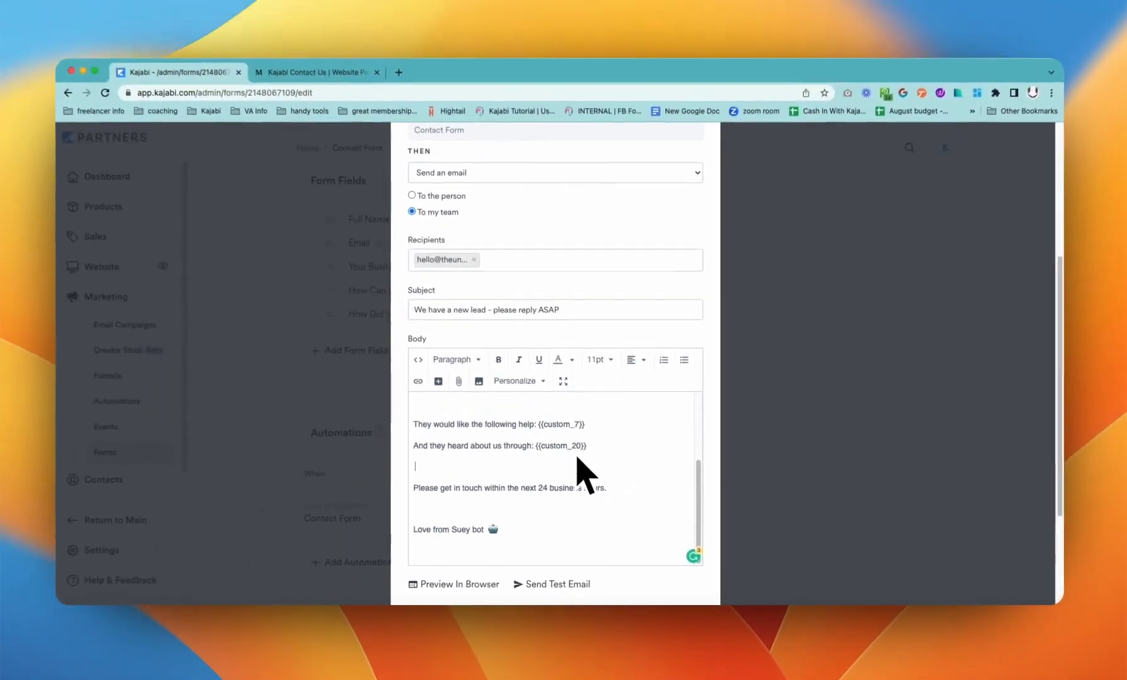
Preview the notification email in the browser through to its end, and close the preview window.
scroll(598, 485, down, 2)
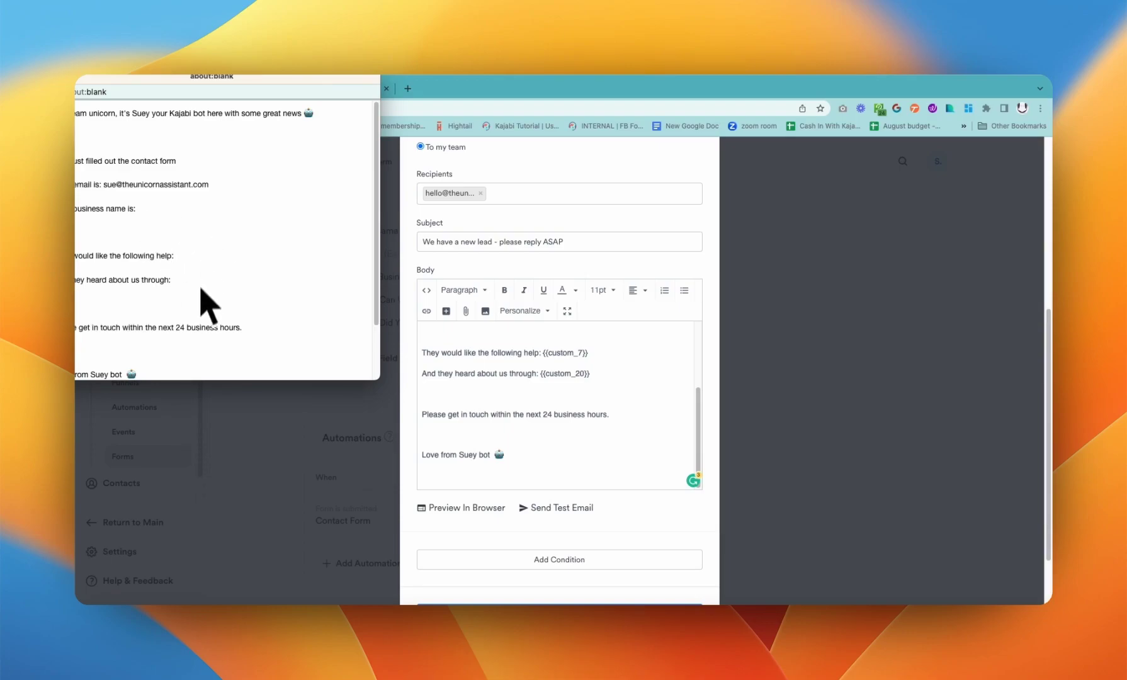
scroll(214, 309, down, 3)
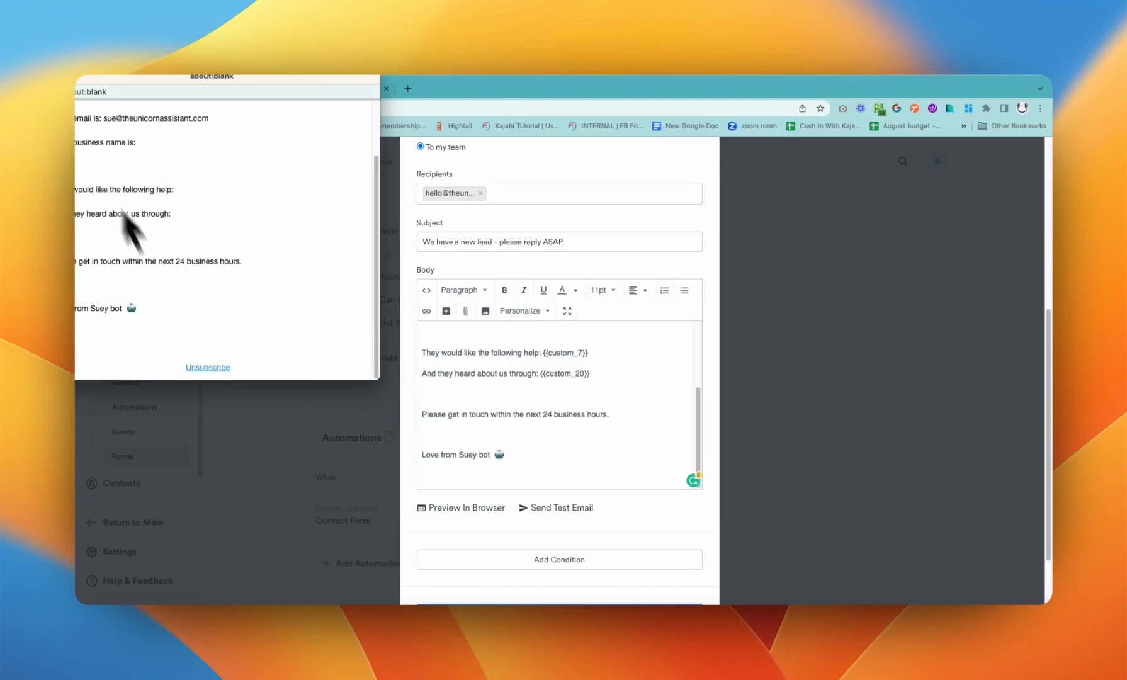
click(55, 88)
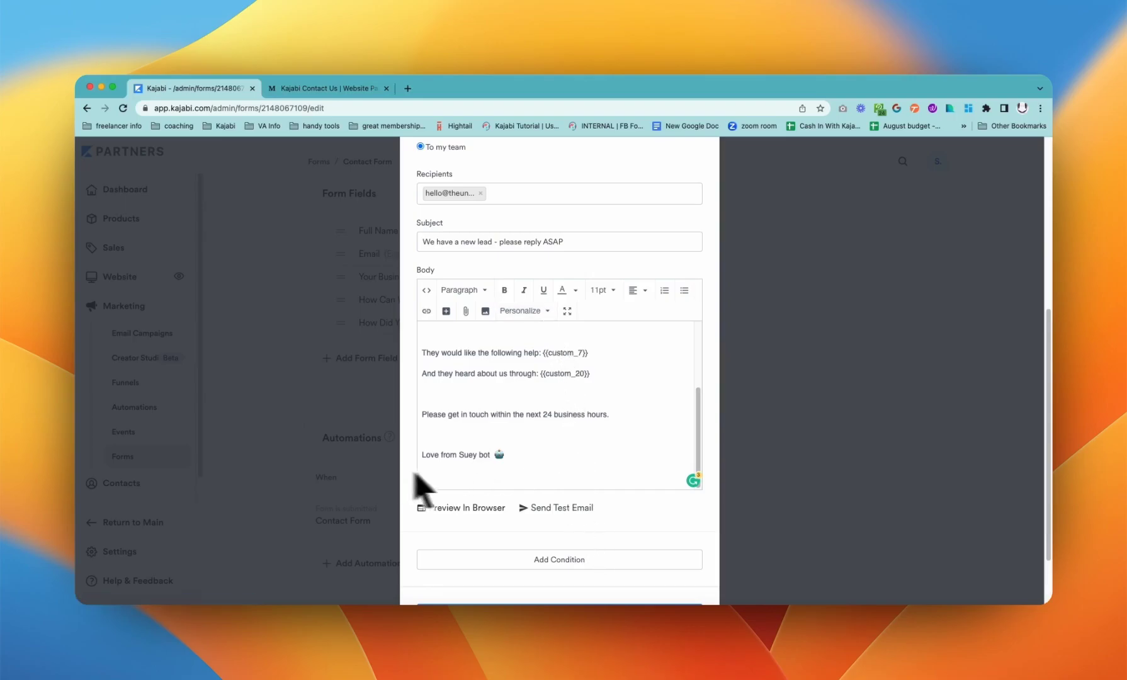
Save the changes to the contact form's team notification email automation.
scroll(570, 497, down, 2)
click(601, 539)
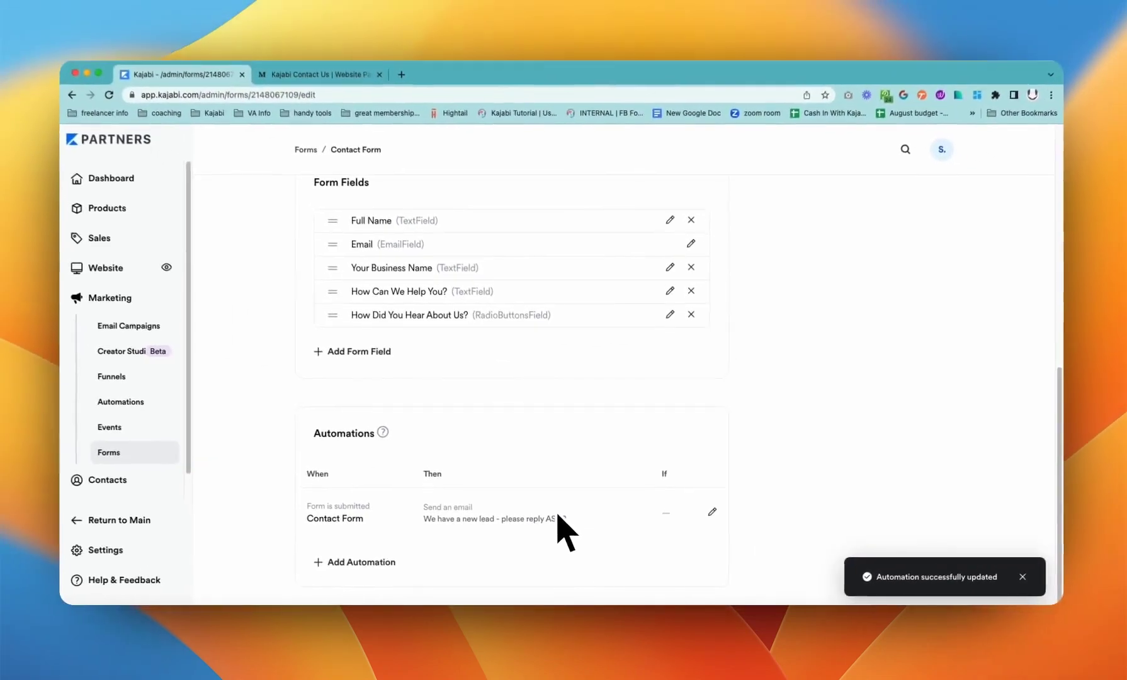
Preview the live contact form from its settings page and try its Full Name and Email fields.
scroll(593, 456, up, 10)
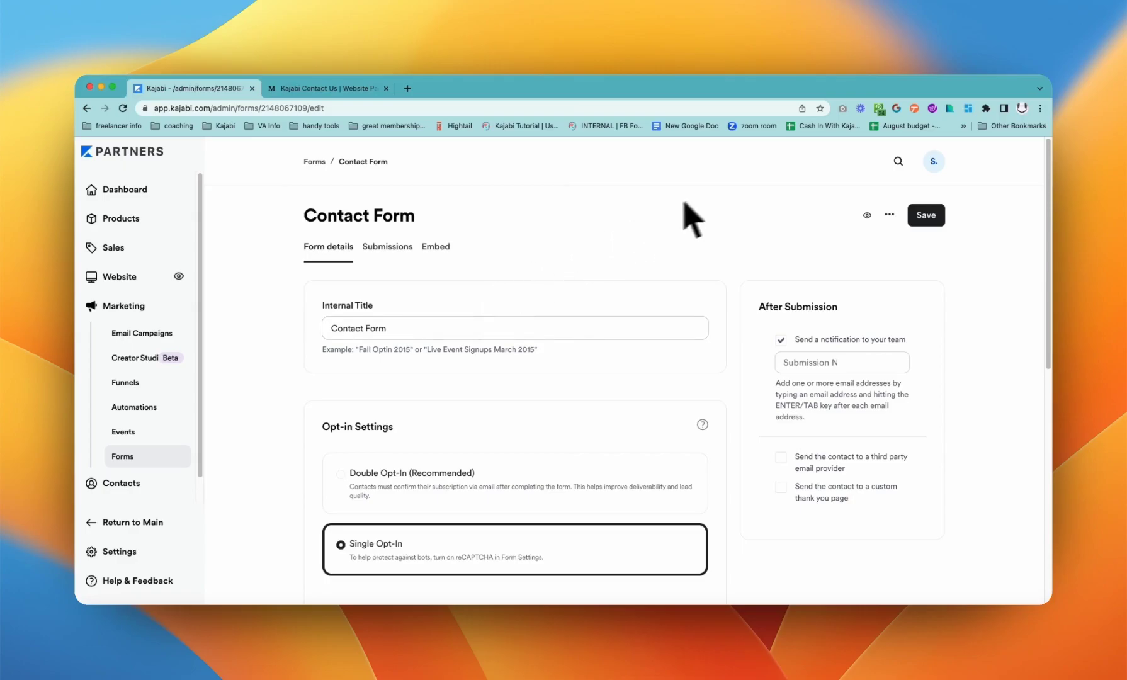
click(868, 215)
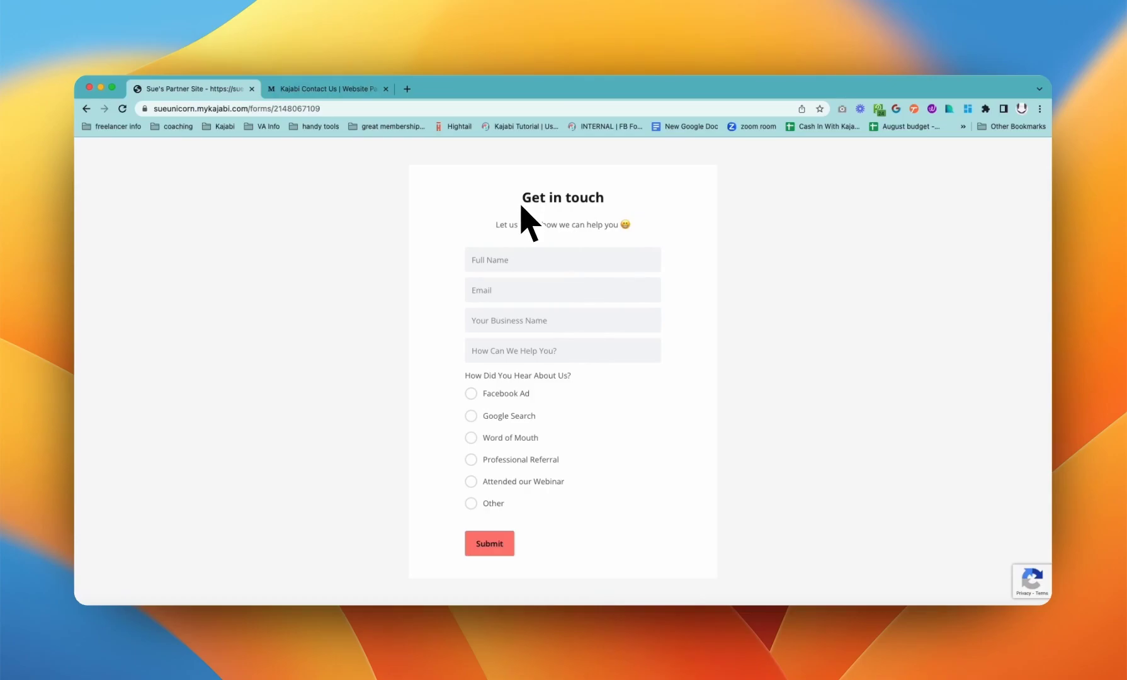
click(531, 259)
click(517, 283)
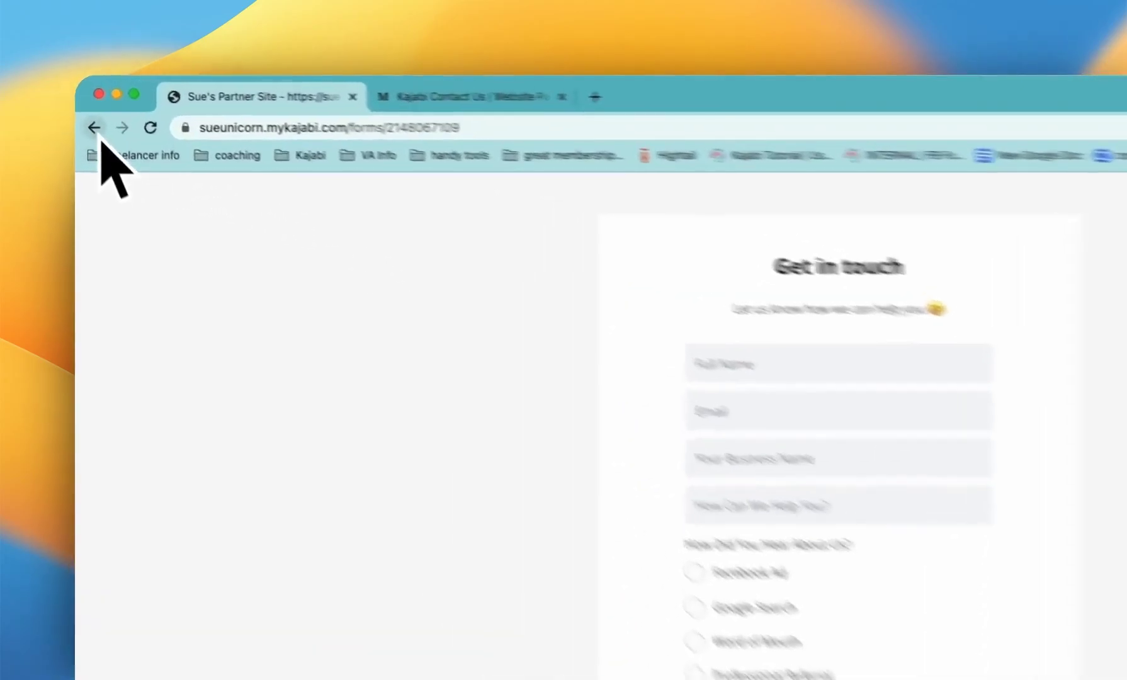
Return to the contact form's settings and review its list of form submissions.
click(87, 108)
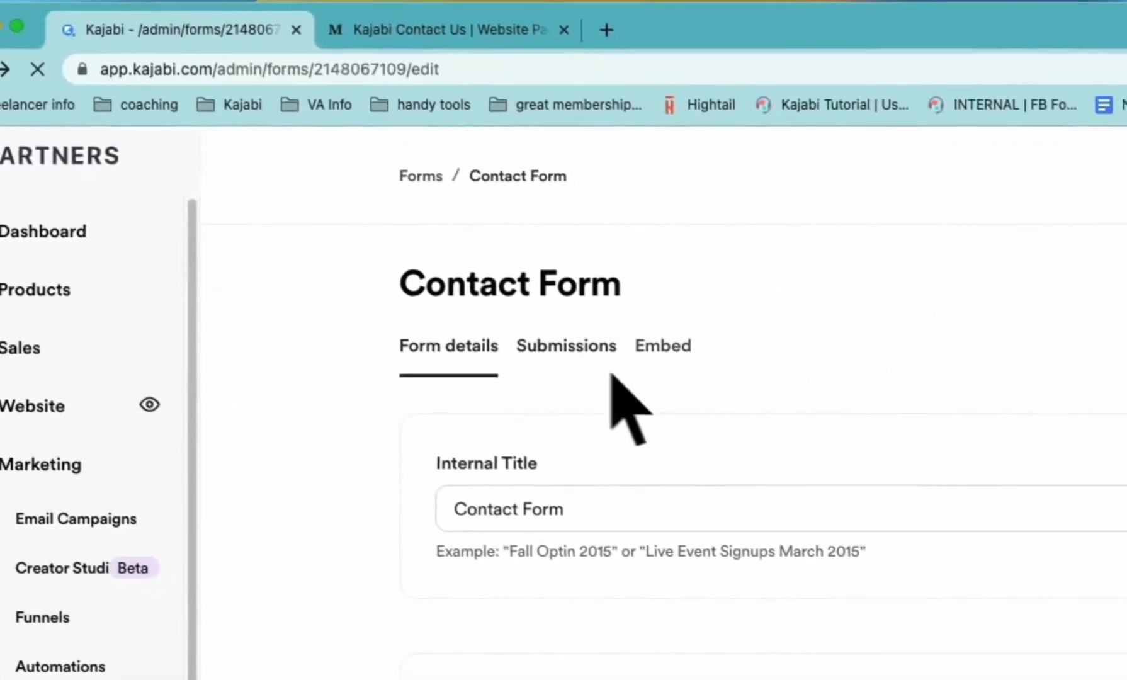
click(652, 393)
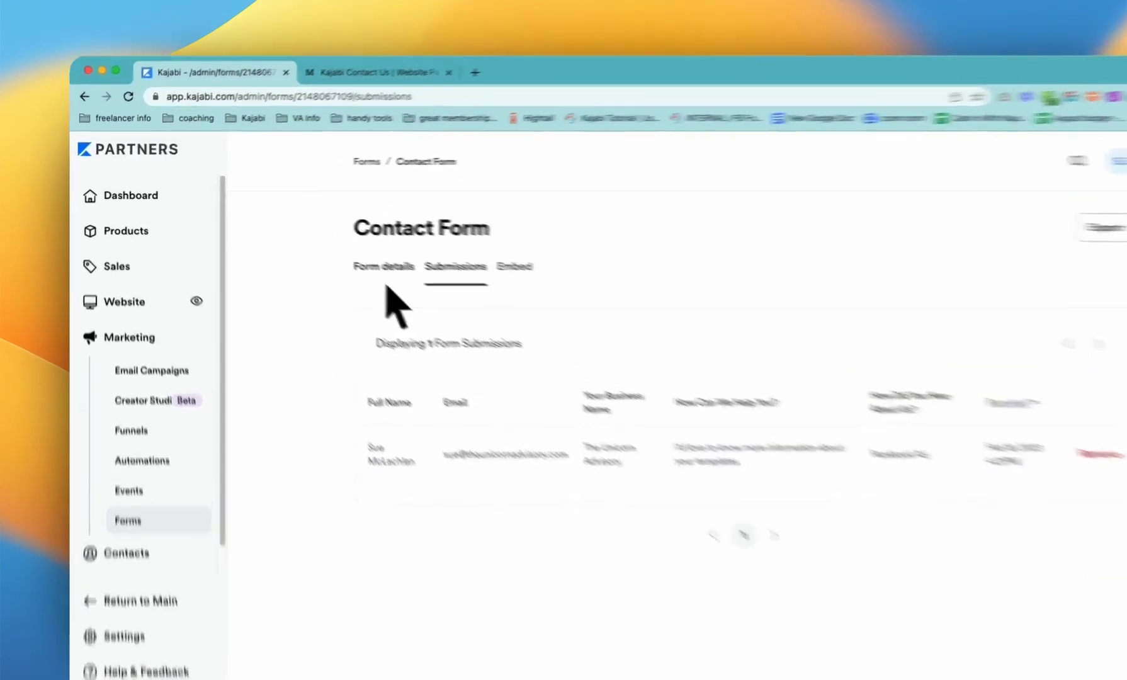
Reopen the contact form's "We have a new lead - please reply ASAP" automation and start adding another entry to its recipients.
click(335, 257)
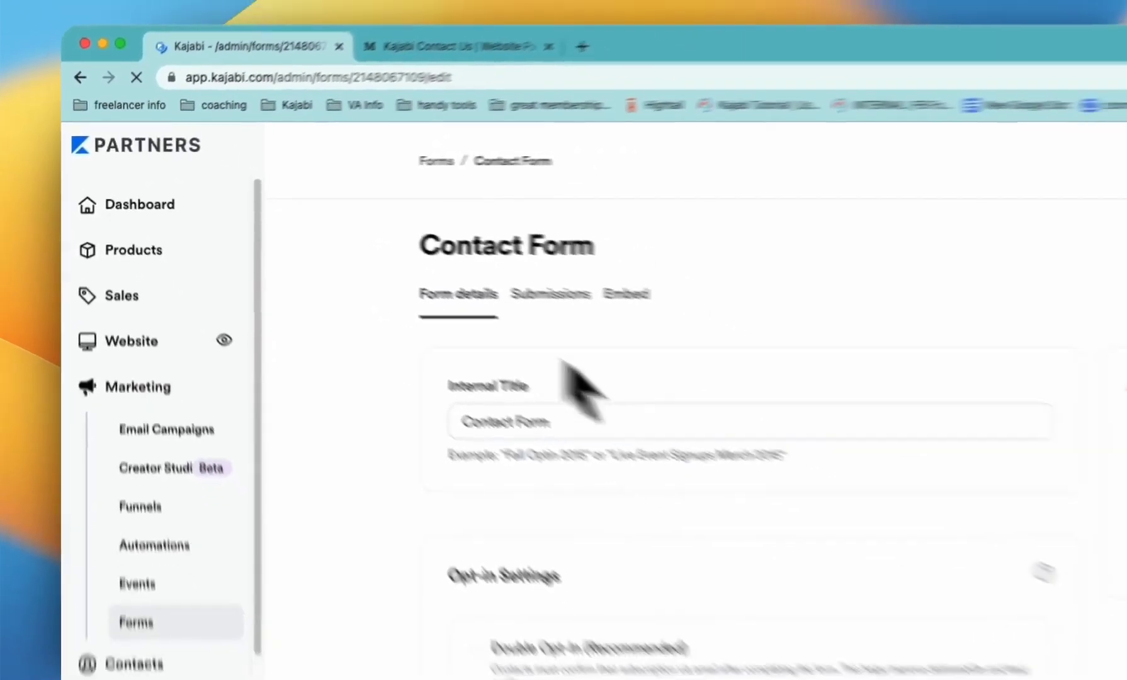
scroll(1045, 642, down, 5)
scroll(635, 433, down, 6)
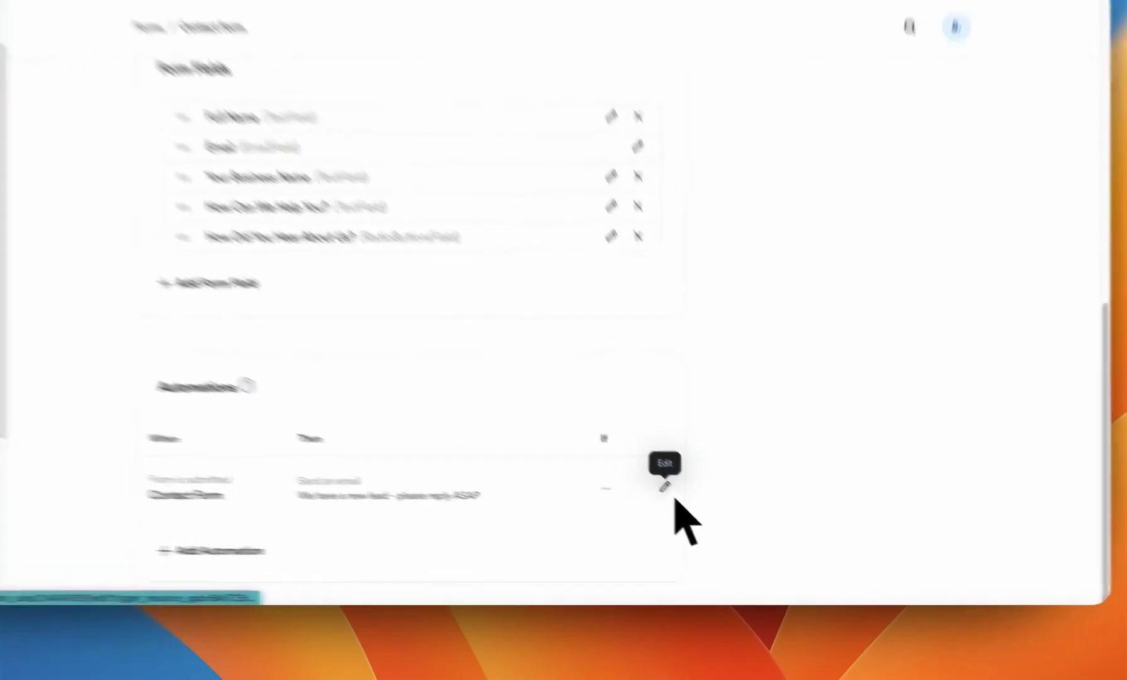
click(711, 515)
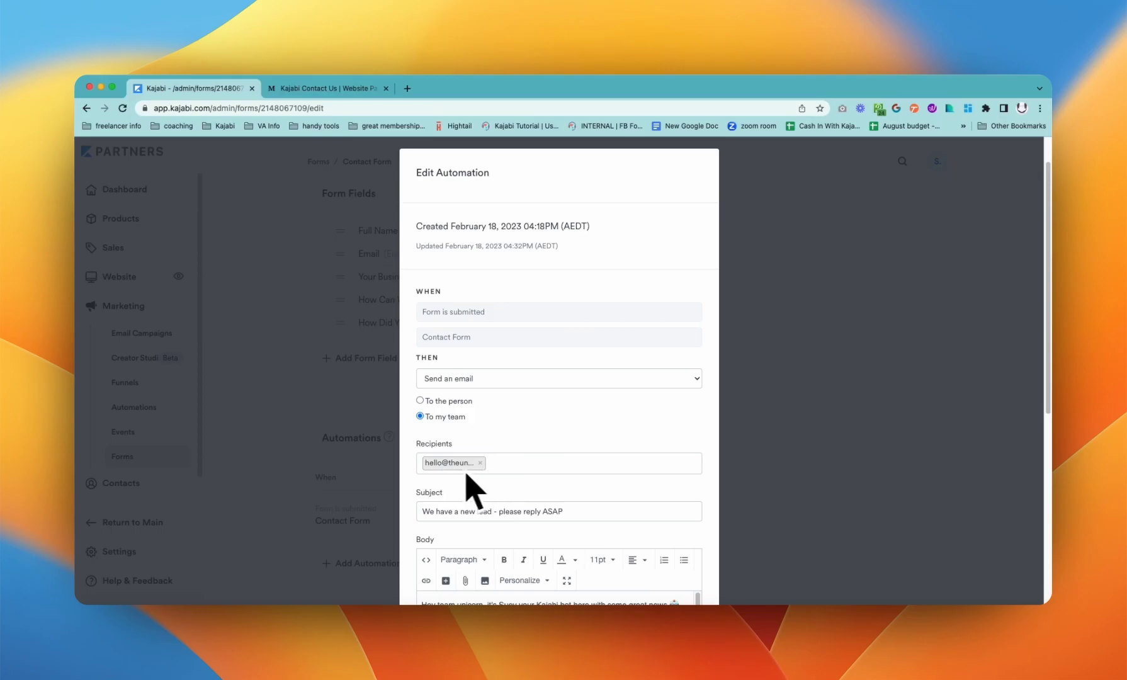
click(503, 469)
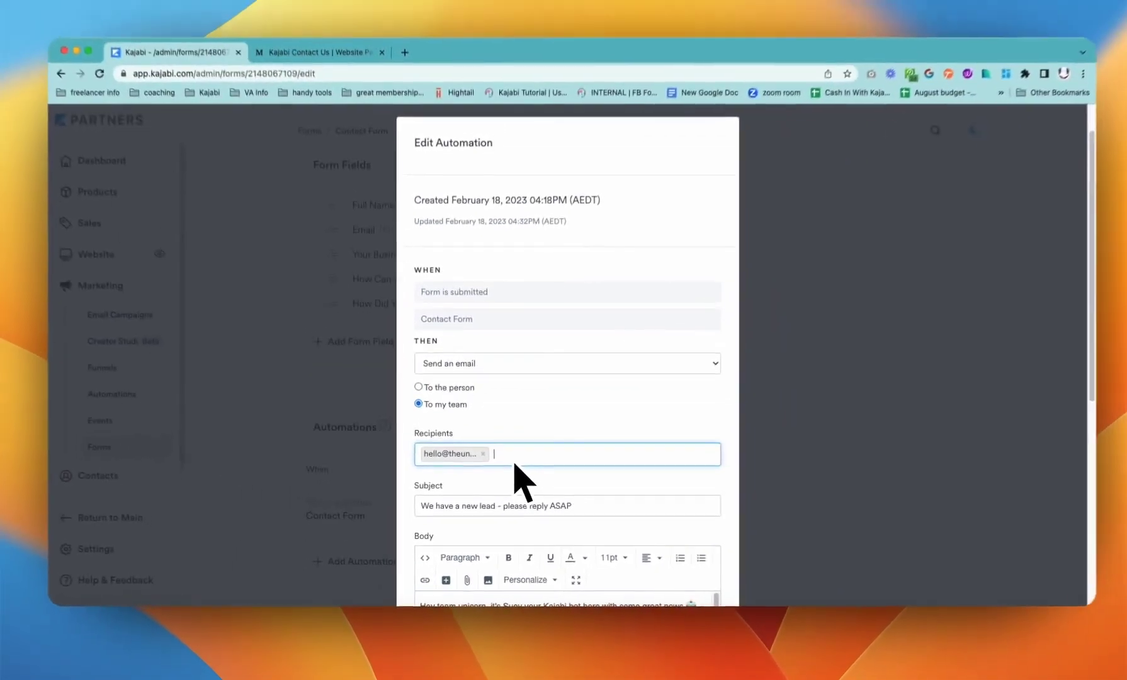